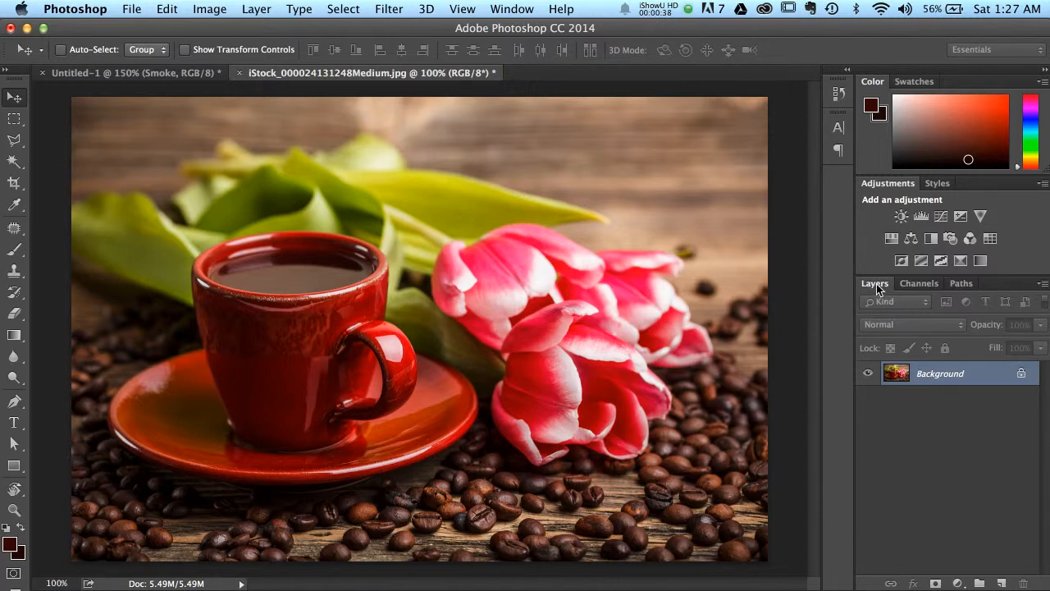
- Hide the Layers panel and display it again
click(525, 9)
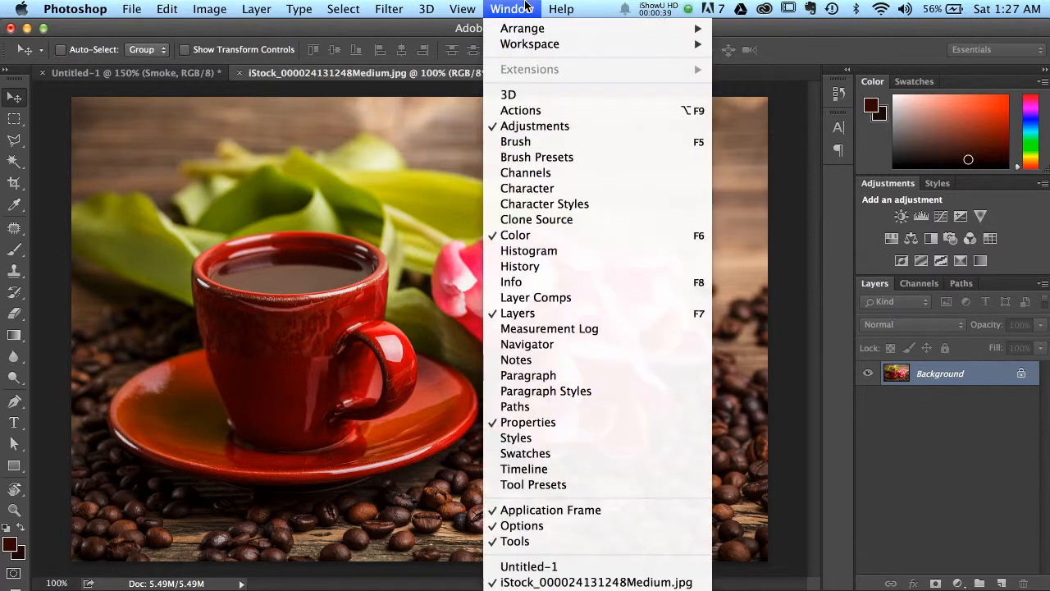
click(557, 317)
click(510, 9)
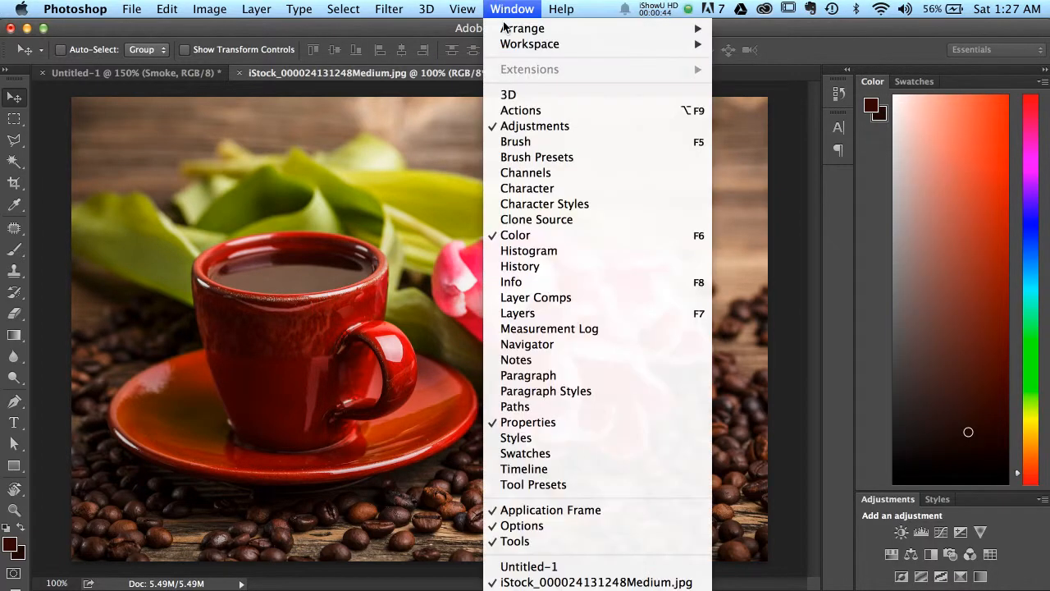
click(515, 316)
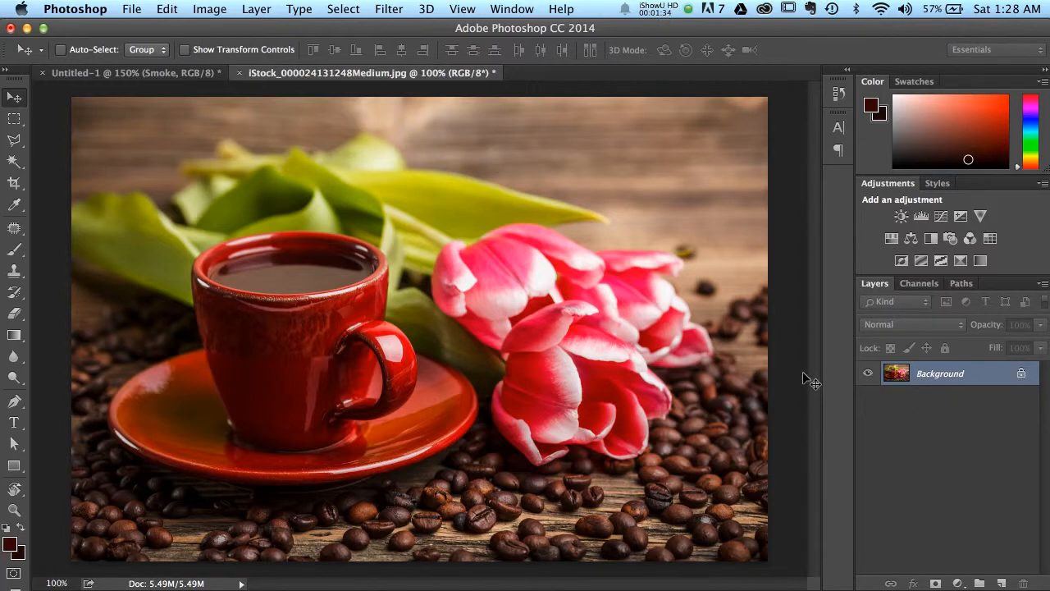
- Convert the locked Background into a regular, movable layer named Layer 0
drag(651, 371, 540, 309)
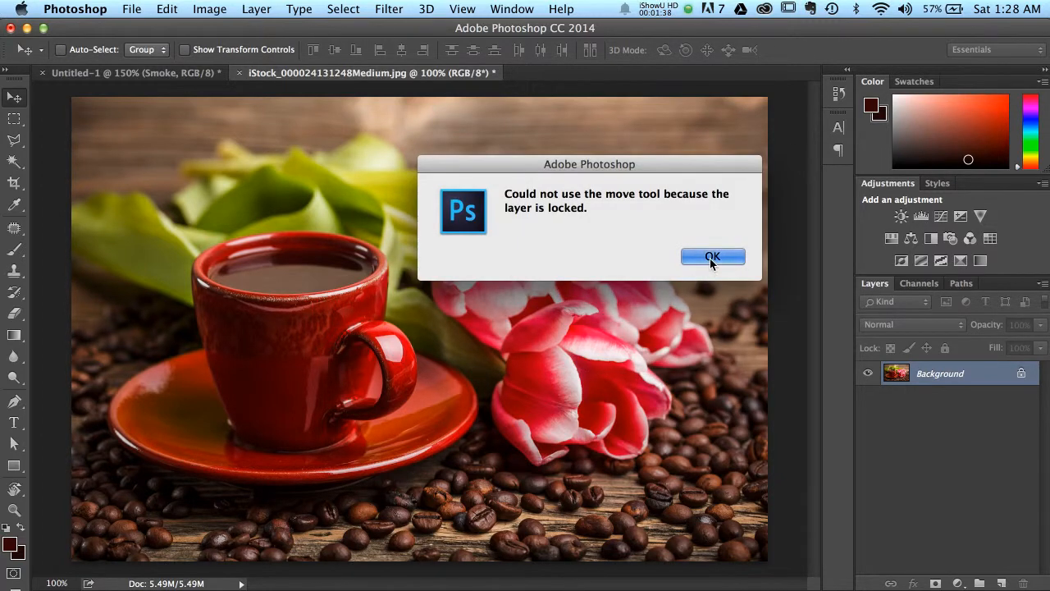
click(711, 256)
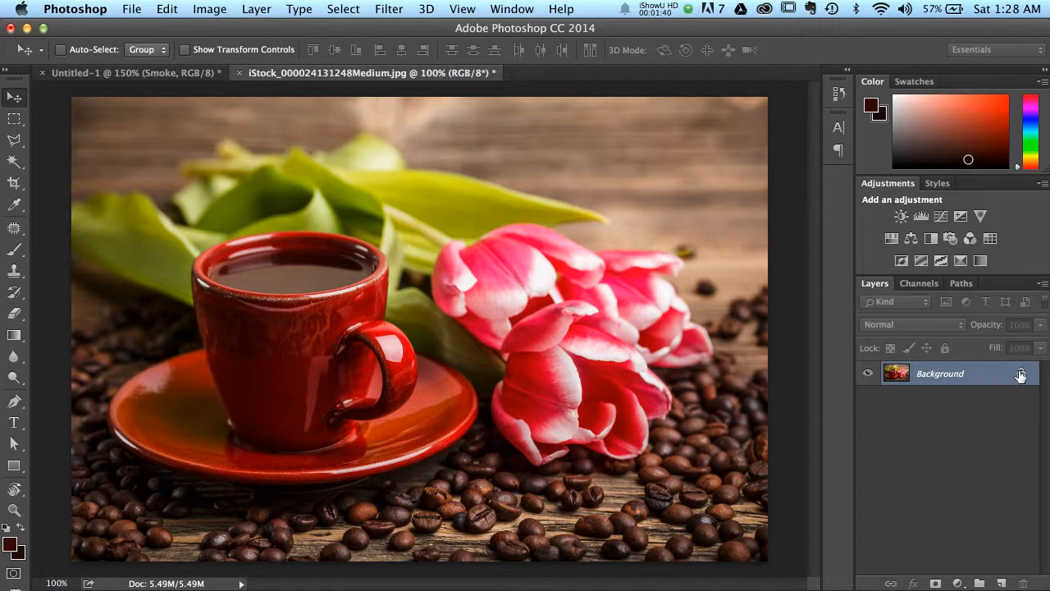
double_click(944, 374)
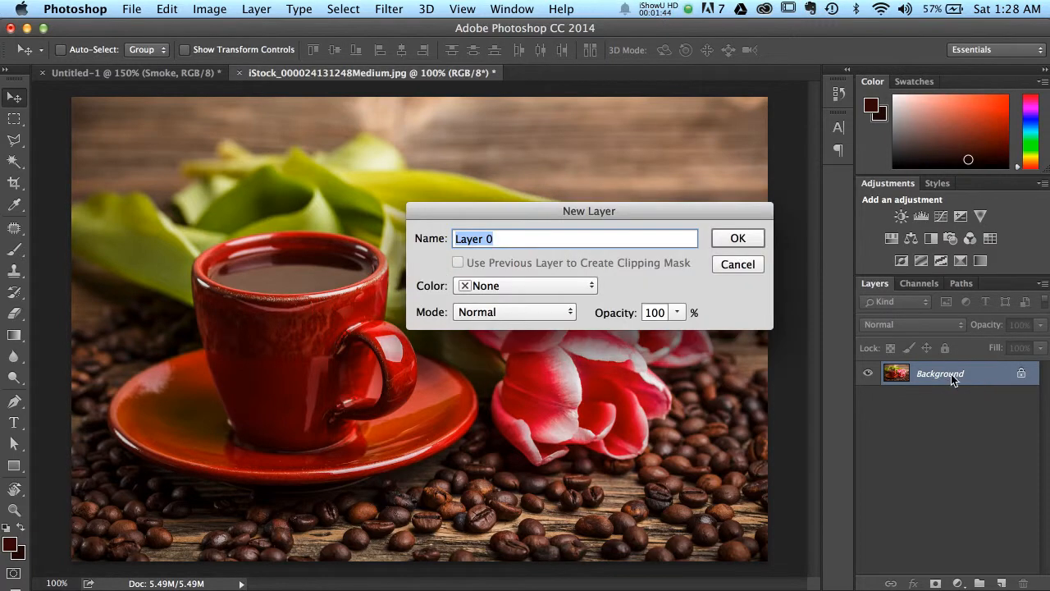
click(737, 239)
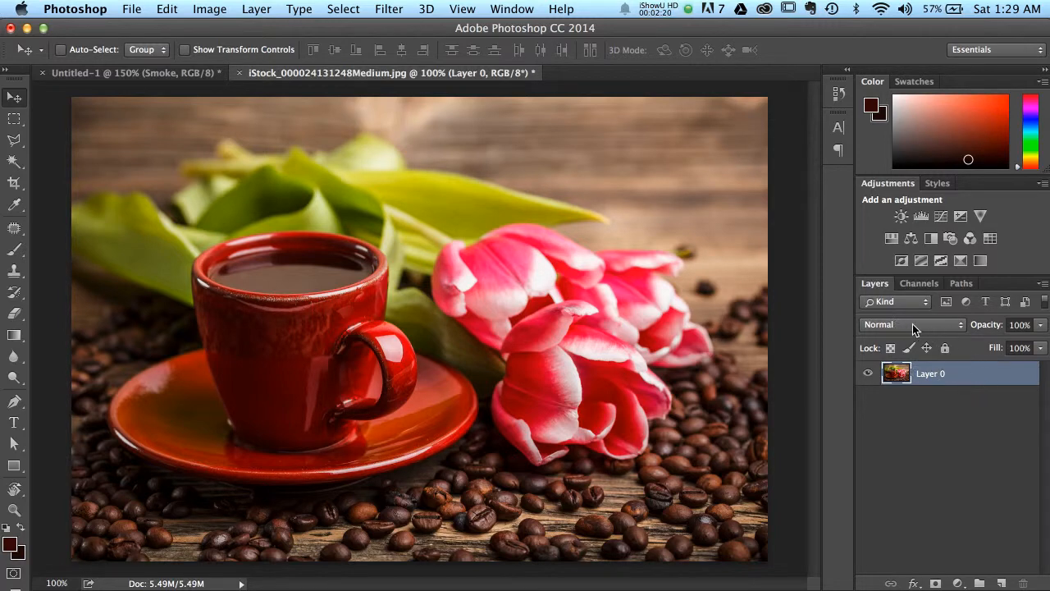
click(957, 328)
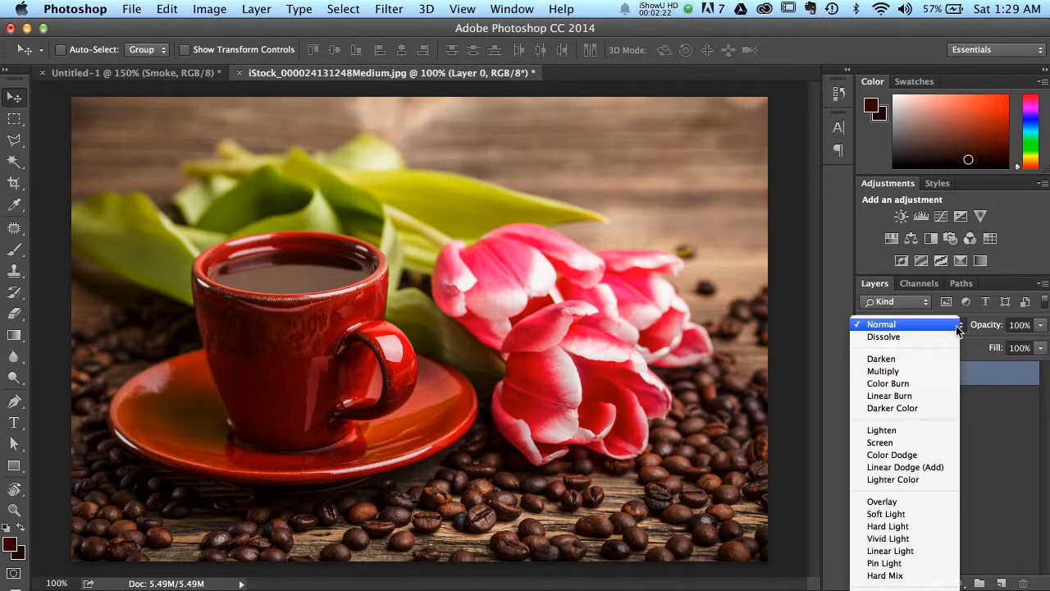
click(956, 325)
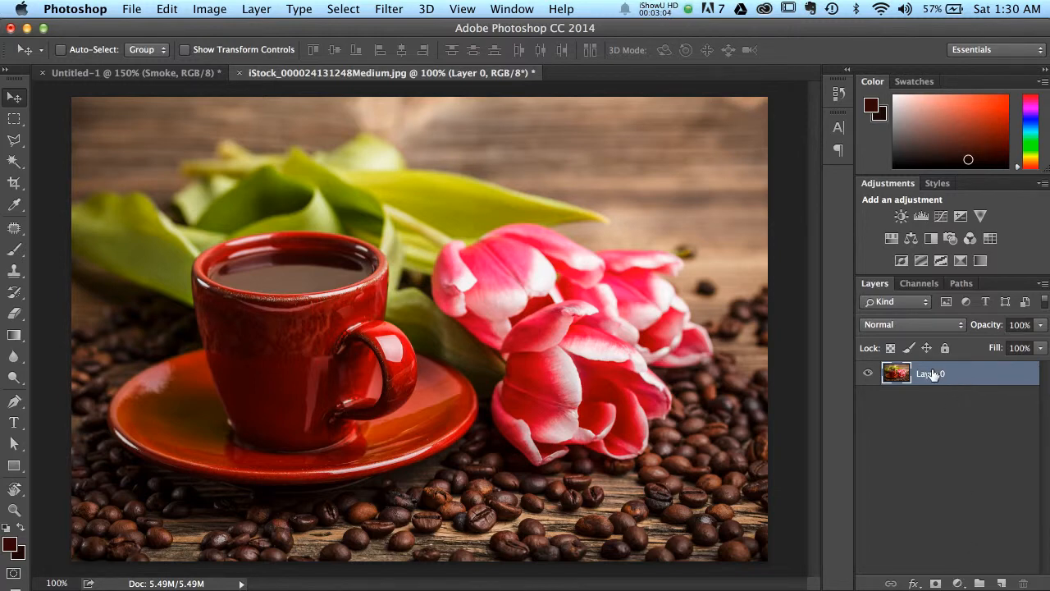
- Add a new empty layer above Layer 0 and leave the new layer selected
click(1002, 583)
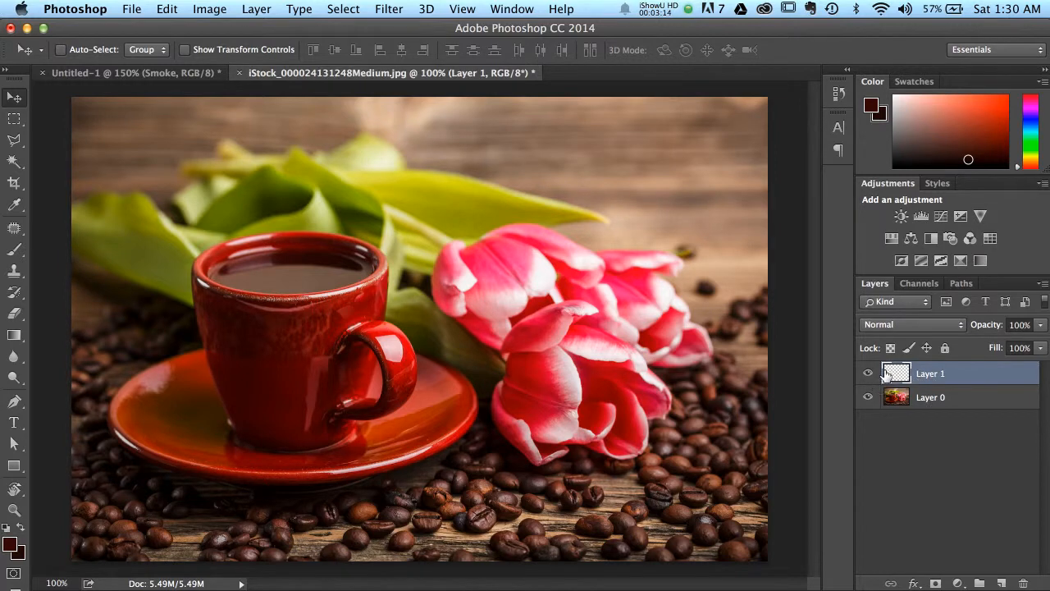
click(928, 398)
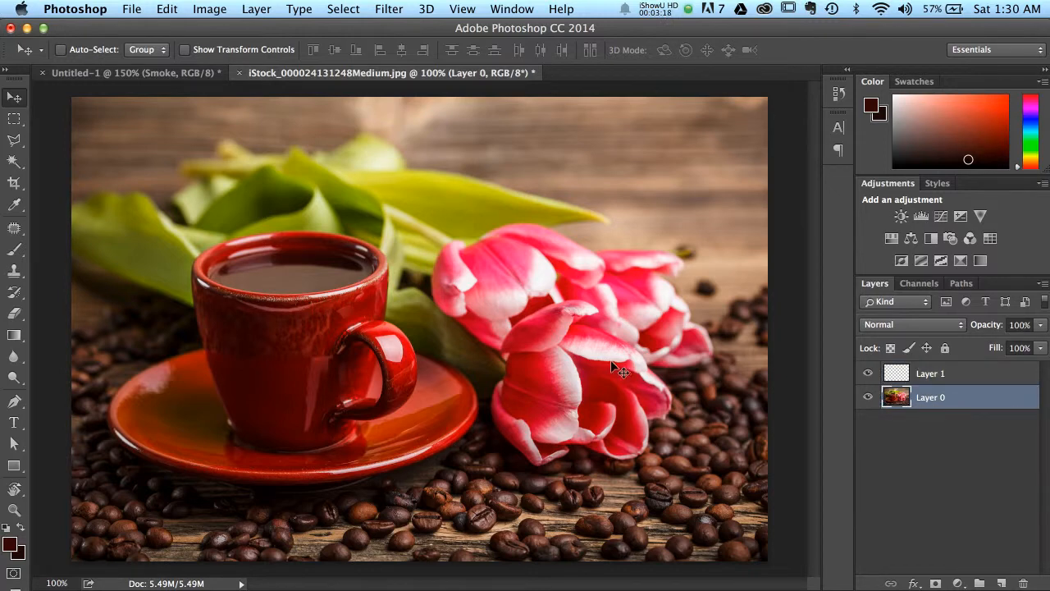
drag(575, 339, 598, 314)
drag(598, 314, 603, 330)
click(915, 382)
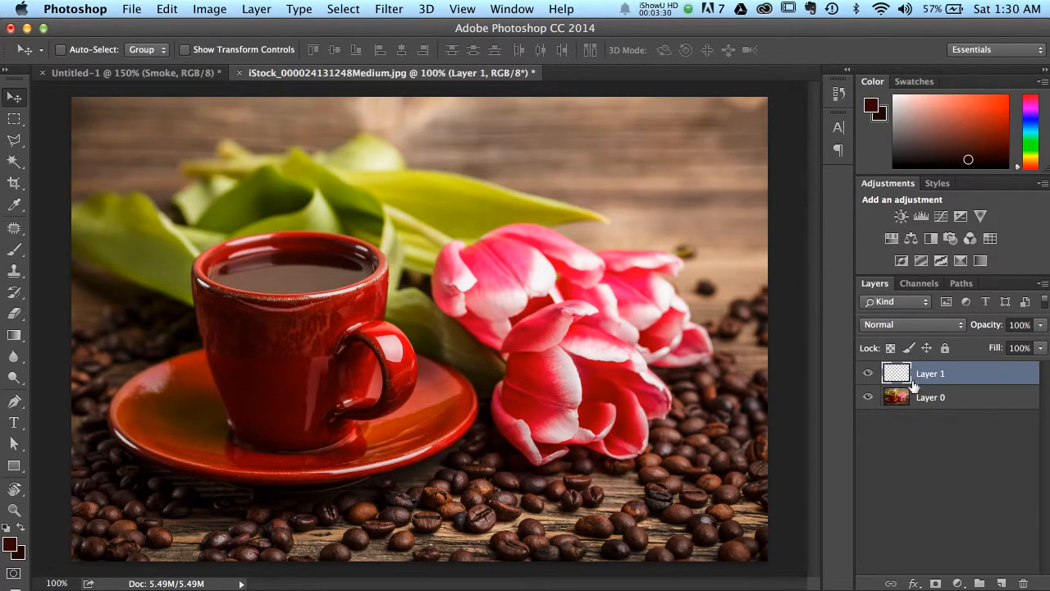
- Hide Layer 0 to view the transparency of the empty layer, and show the photo again
click(869, 399)
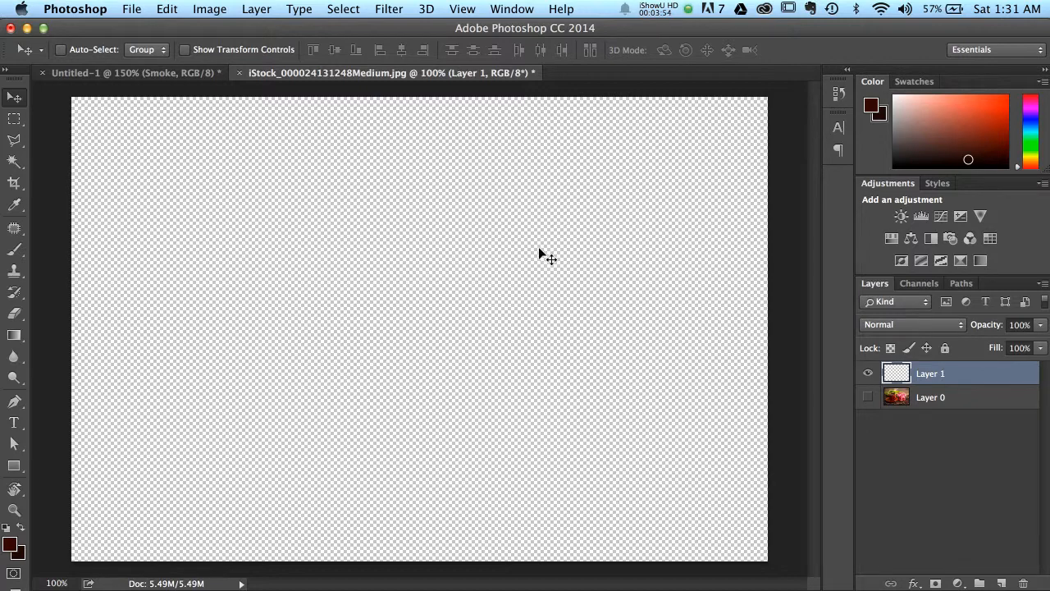
click(868, 398)
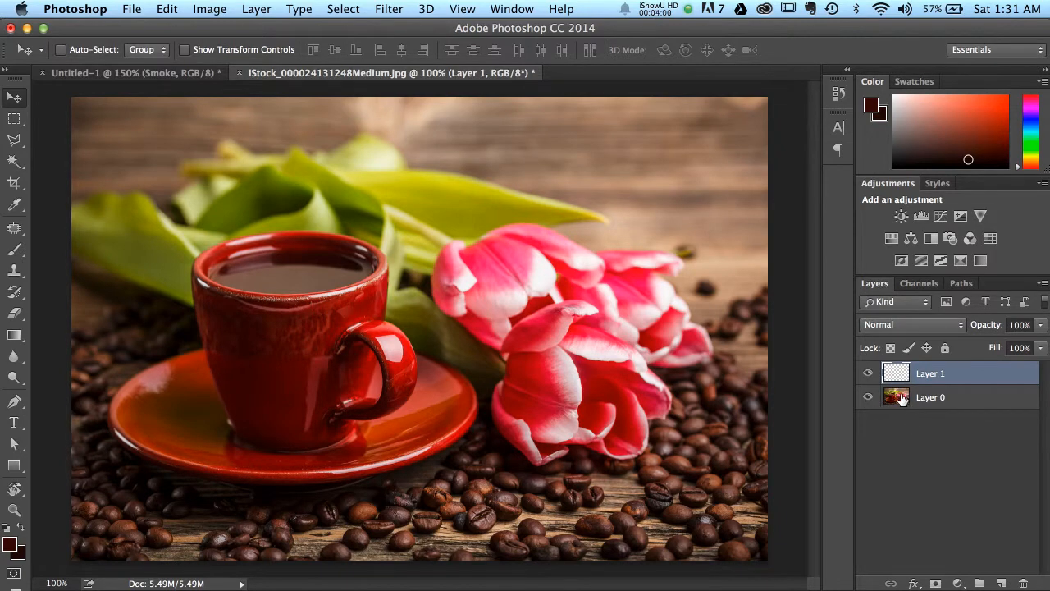
- Duplicate Layer 0, the layer holding the coffee cup photo
click(903, 397)
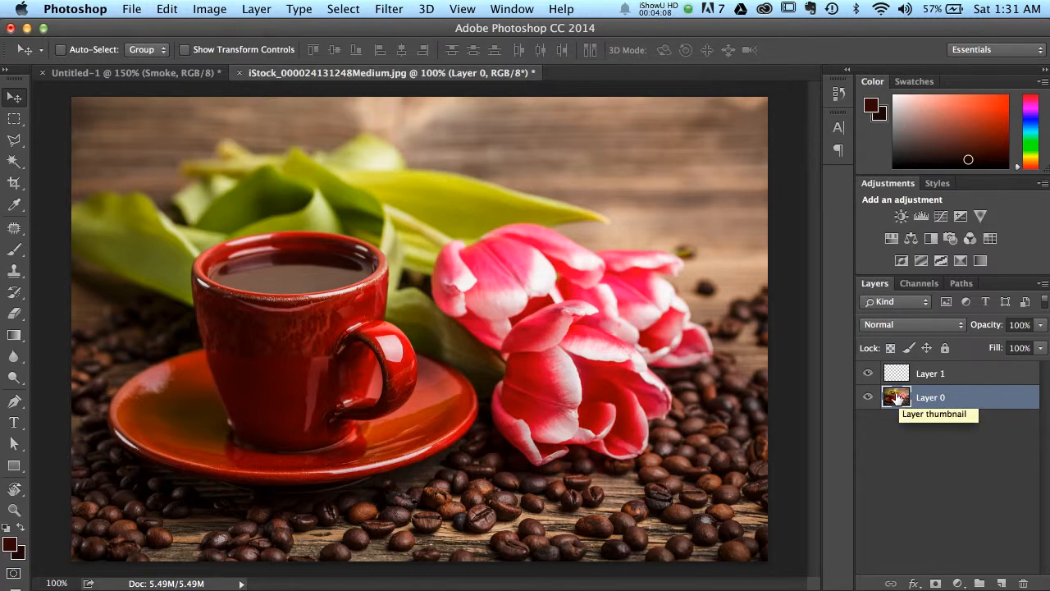
drag(898, 399, 934, 398)
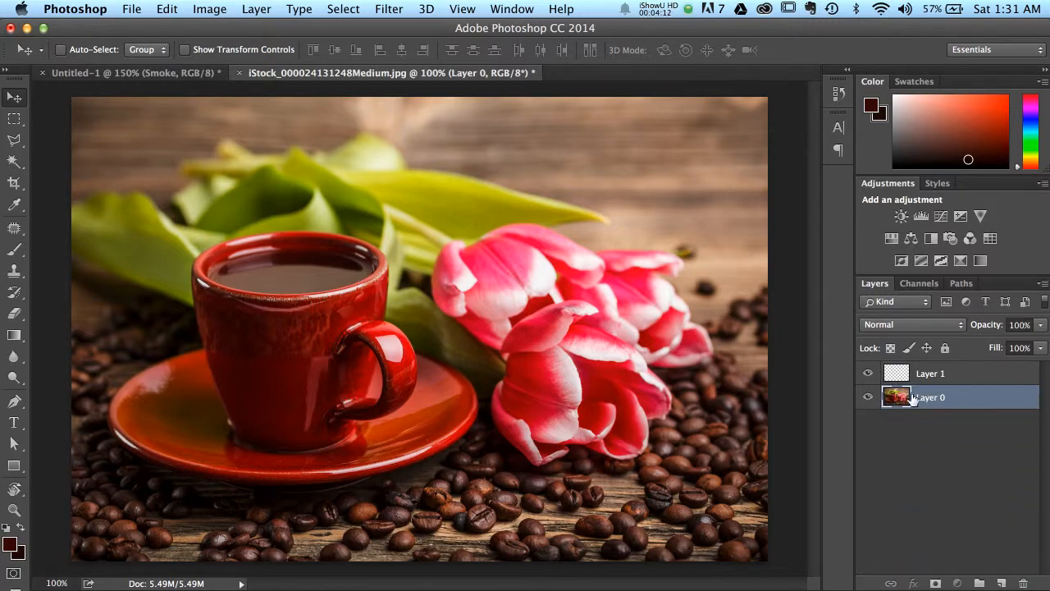
click(1042, 283)
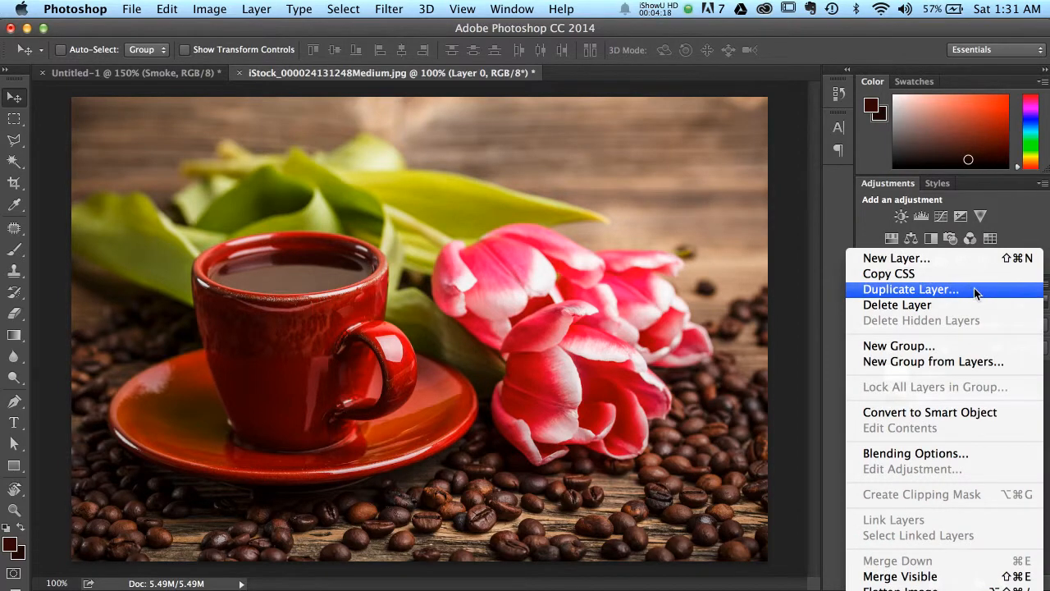
click(1019, 224)
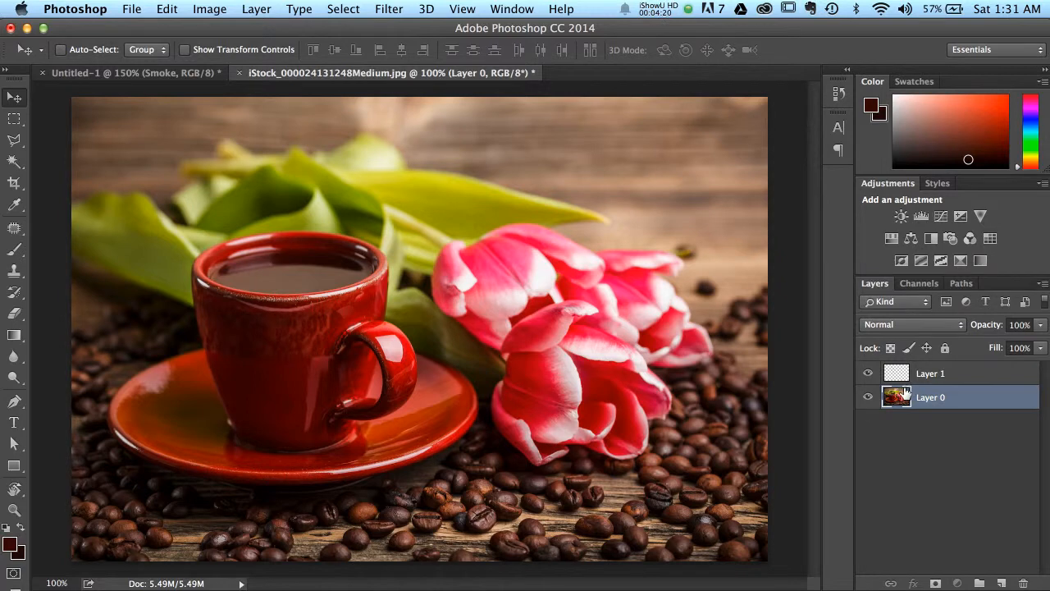
drag(906, 392, 1001, 582)
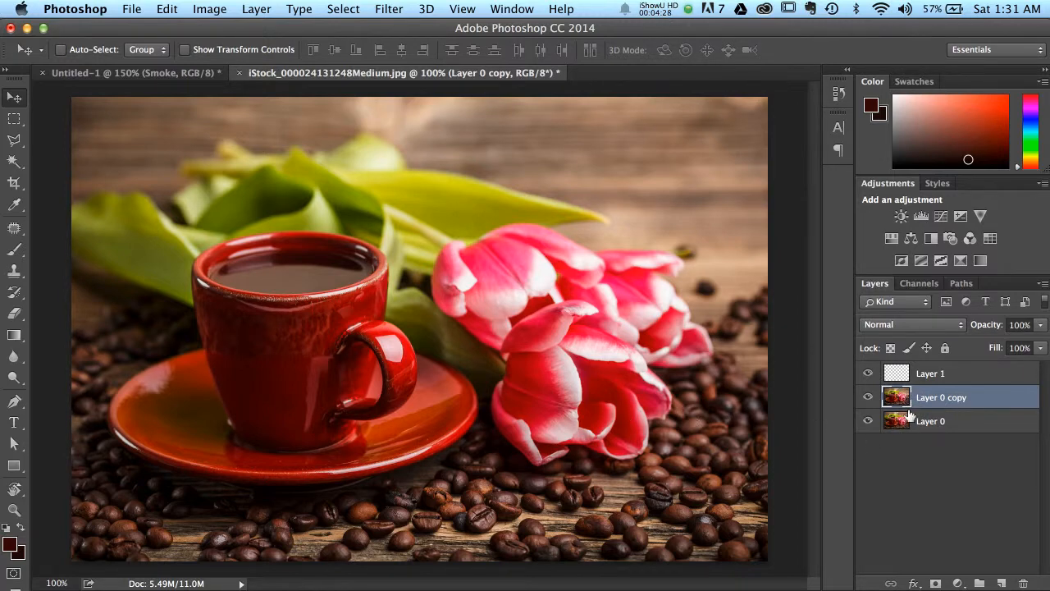
- Apply a Black & White adjustment with the Default preset to the Layer 0 copy
mouse_move(254, 375)
mouse_down()
mouse_move(391, 362)
mouse_move(652, 386)
mouse_move(648, 415)
mouse_move(651, 370)
mouse_move(661, 368)
mouse_move(228, 376)
mouse_move(245, 374)
mouse_up()
click(215, 9)
mouse_move(231, 54)
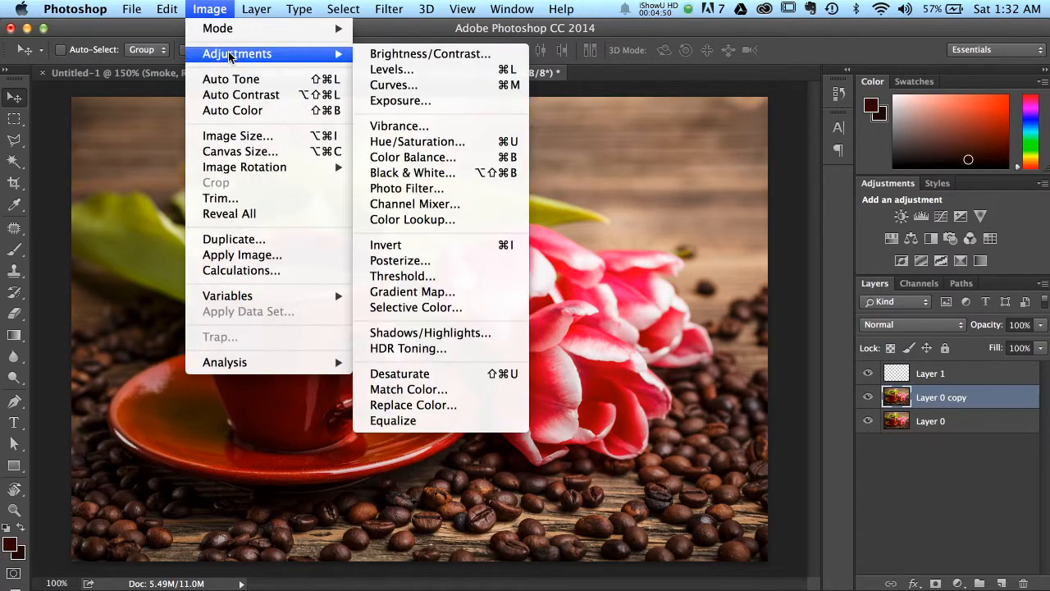
click(413, 172)
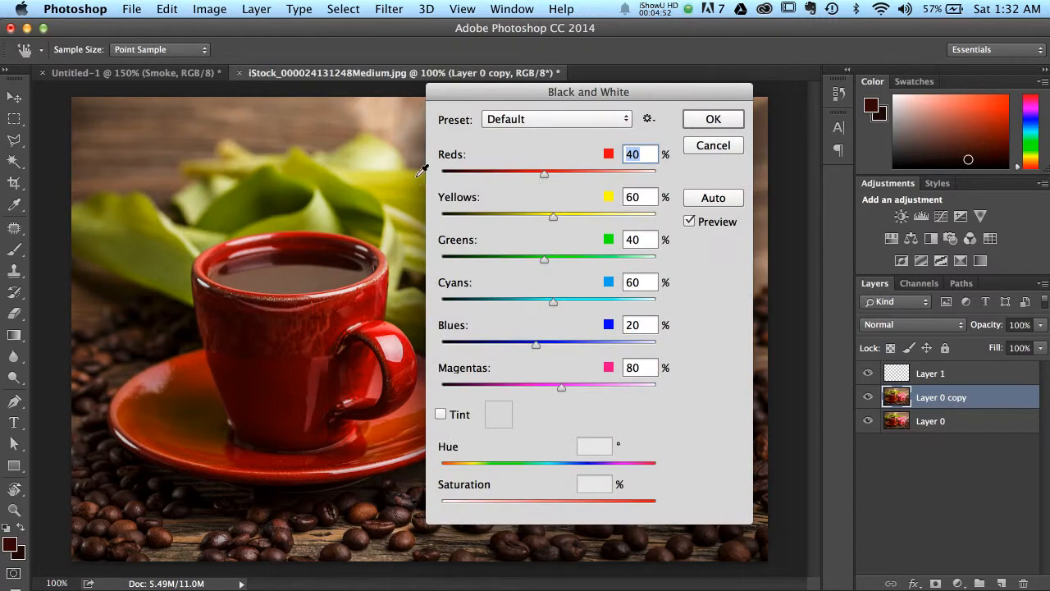
click(713, 119)
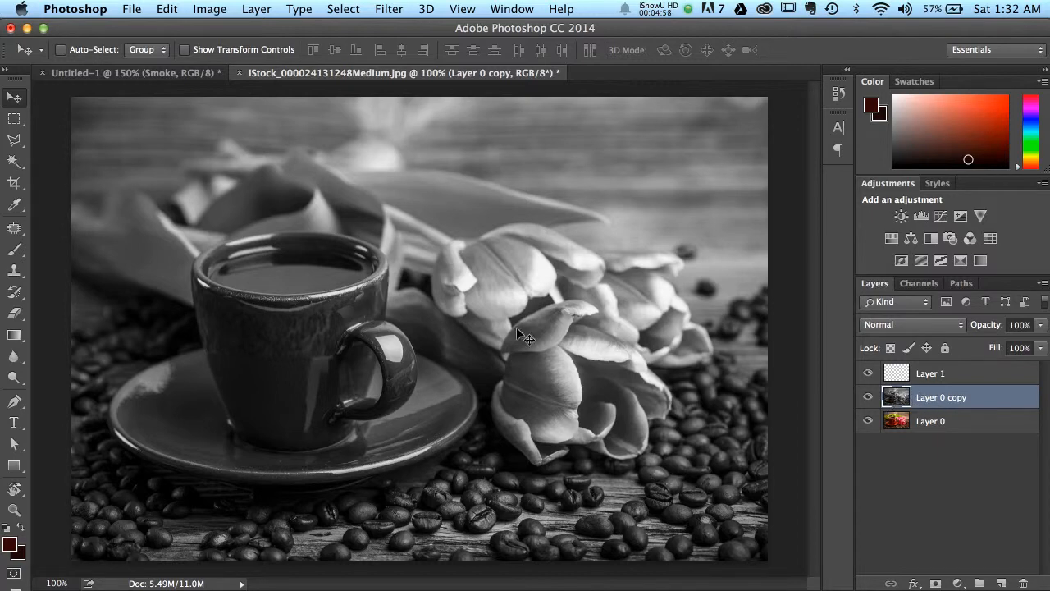
- Hide the black-and-white Layer 0 copy to compare it with the colour original beneath
mouse_move(317, 363)
mouse_down()
mouse_move(579, 373)
mouse_move(640, 363)
mouse_move(438, 368)
mouse_move(332, 346)
mouse_move(312, 368)
mouse_up()
click(930, 421)
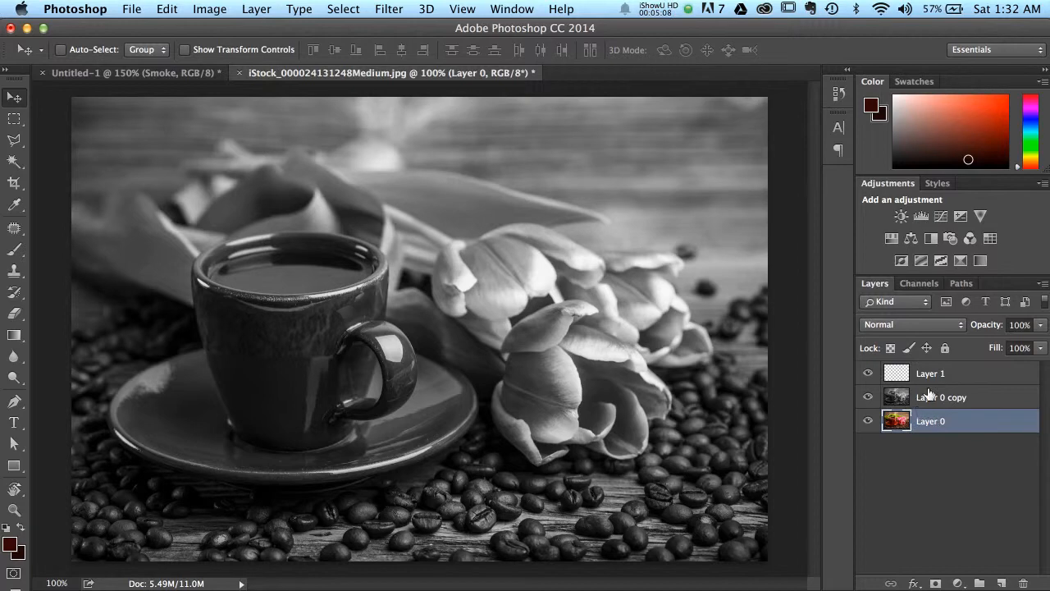
click(933, 395)
click(868, 397)
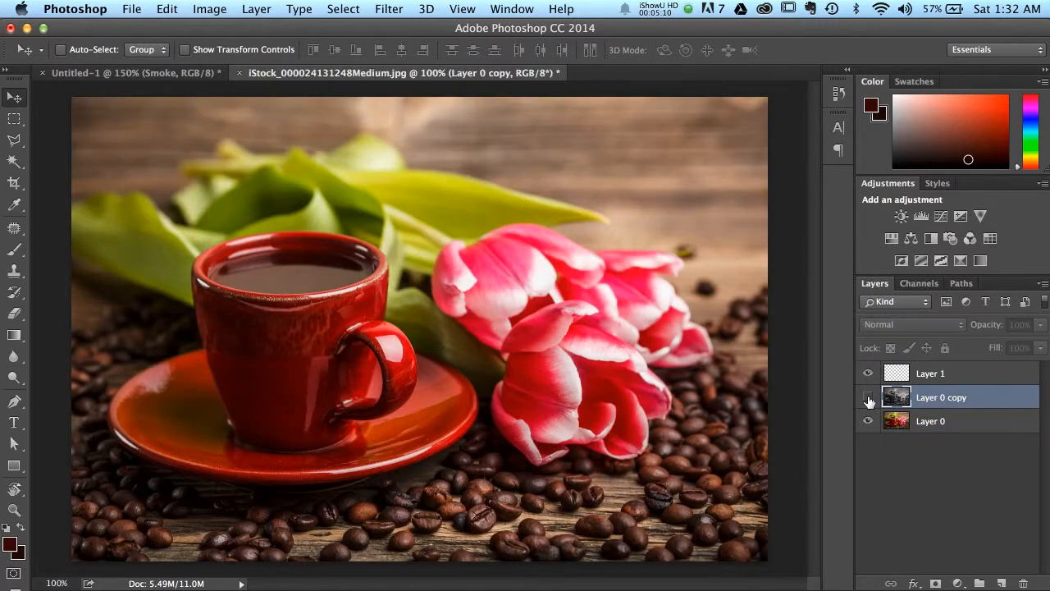
- Delete the hidden Layer 0 copy from the document
mouse_move(923, 400)
mouse_down()
mouse_move(992, 495)
mouse_move(989, 579)
mouse_move(995, 516)
mouse_move(902, 410)
mouse_move(930, 399)
mouse_up()
click(1024, 583)
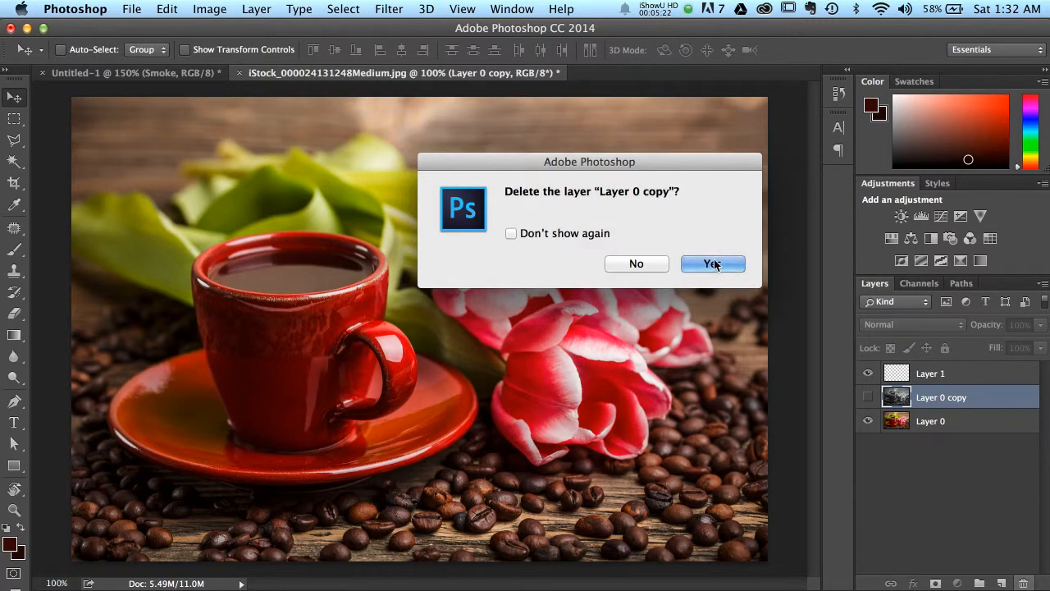
click(712, 264)
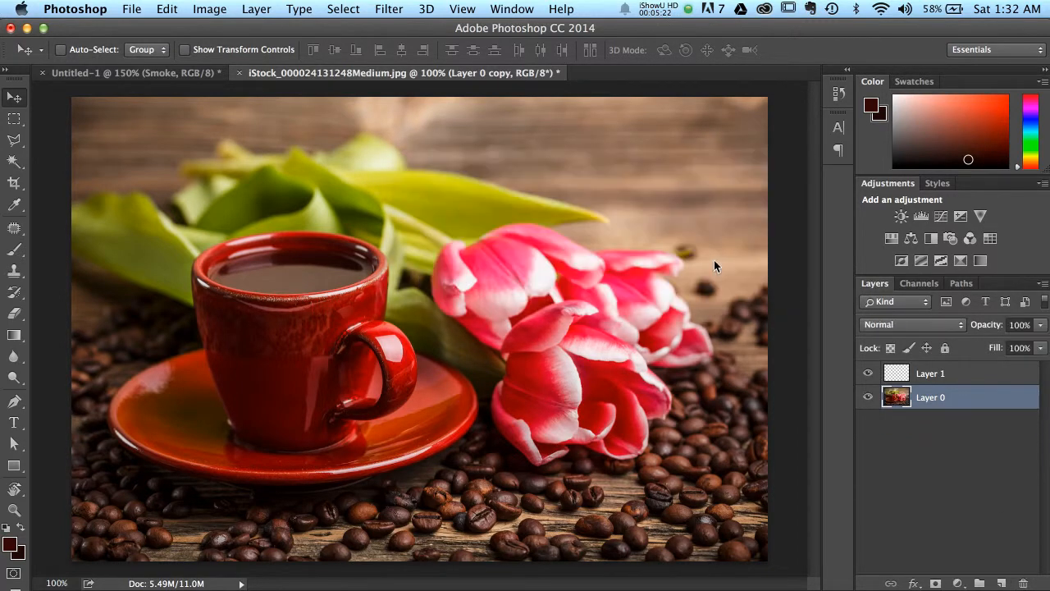
- Rename the empty layer Layer 1 as "Bottom Bar"
click(931, 379)
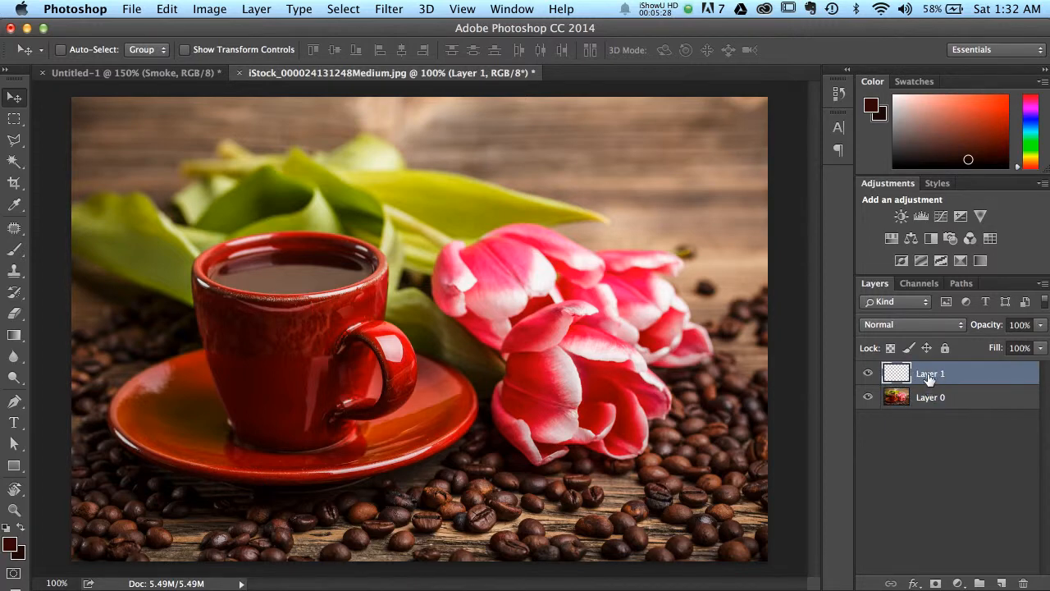
double_click(931, 374)
text(Bottom Bar)
key(Return)
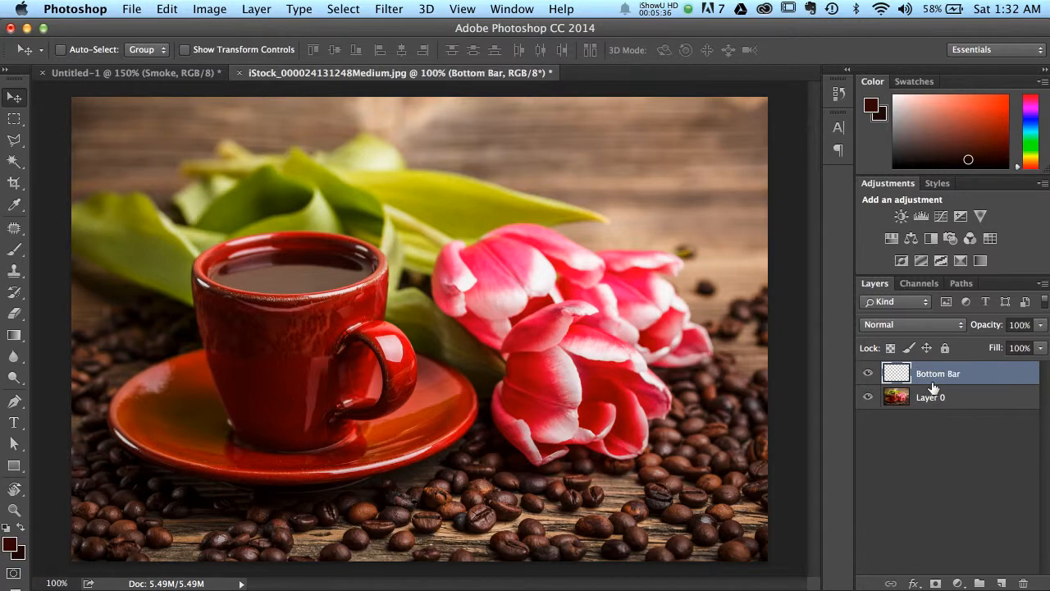
- Rename the photo layer Layer 0 as "Image"
double_click(932, 399)
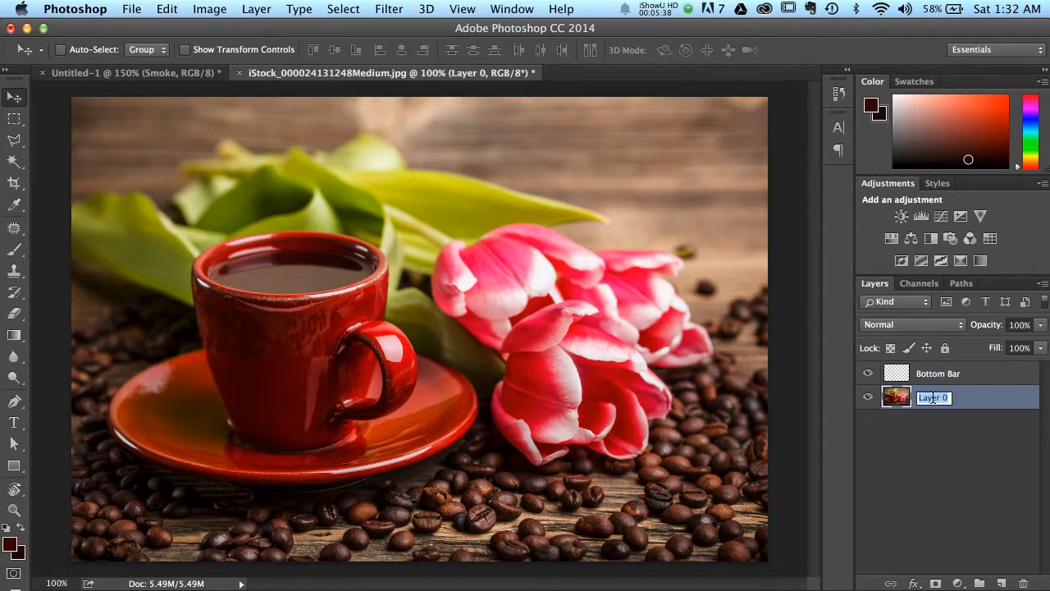
text(Image)
key(Return)
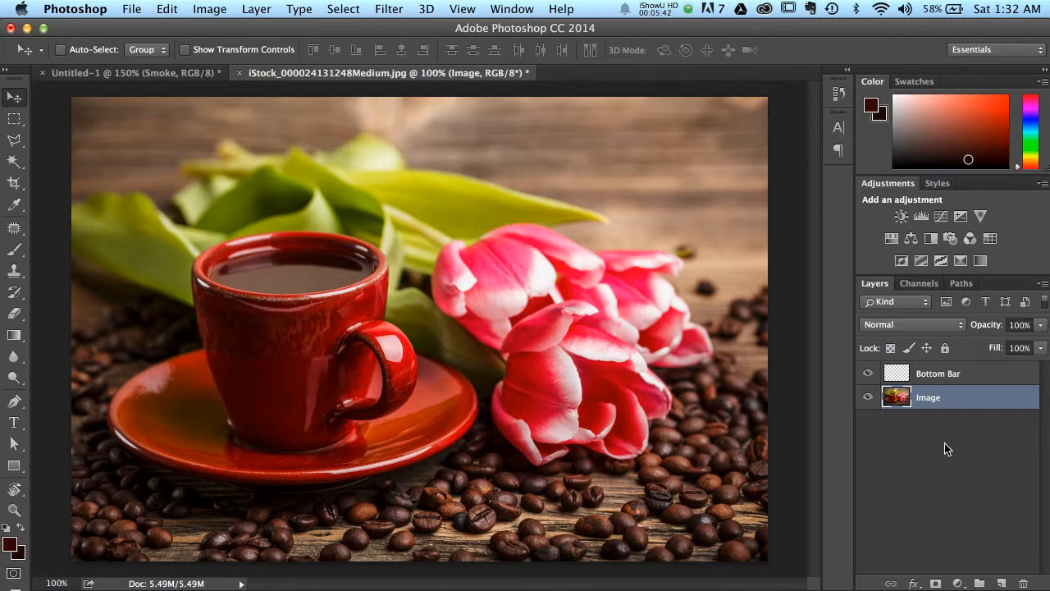
- Draw a dark red rectangle about 1732 × 156 px across the photo's lower edge on the Bottom Bar layer
click(937, 377)
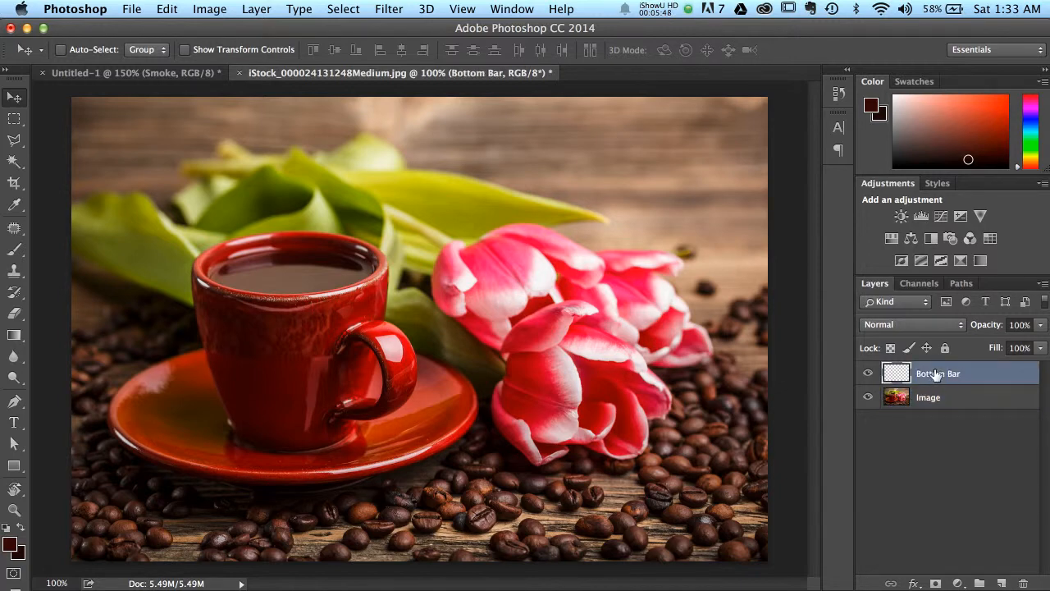
click(14, 466)
drag(65, 500, 775, 563)
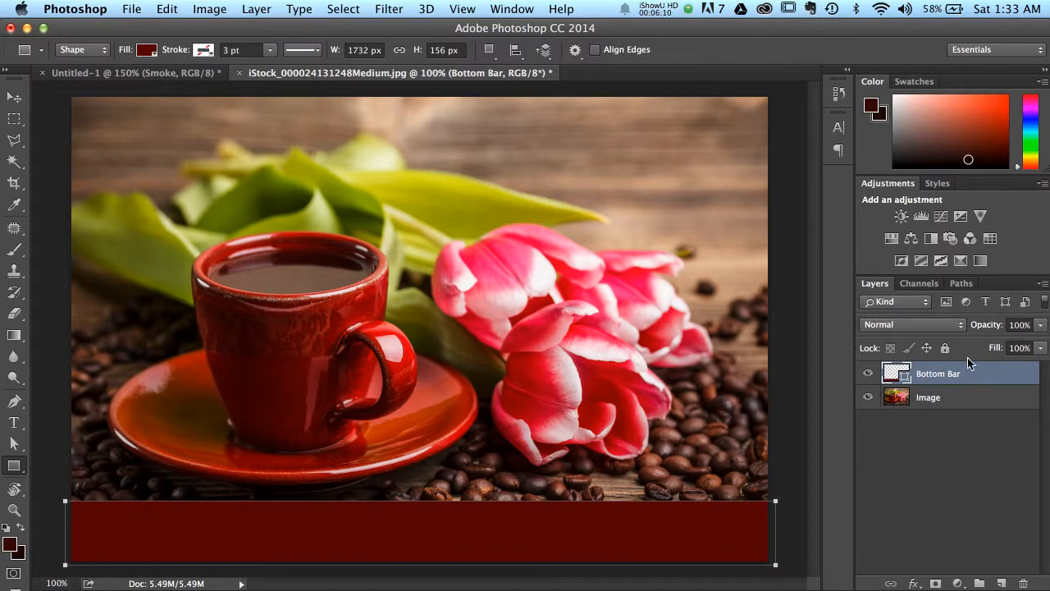
- Set the Bottom Bar layer's opacity to 73%
click(1040, 326)
drag(1039, 343, 1024, 345)
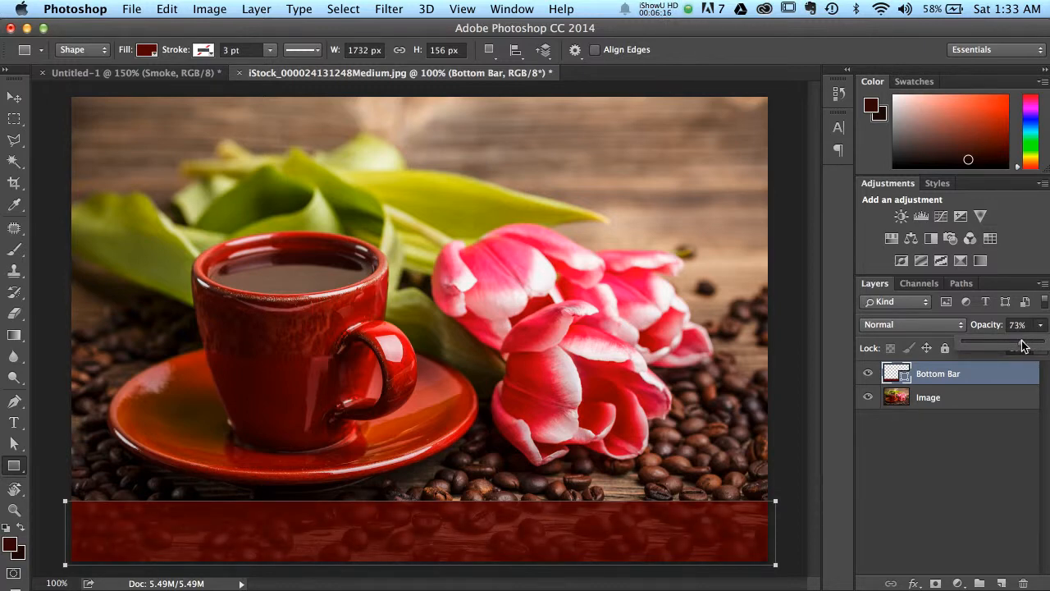
click(944, 376)
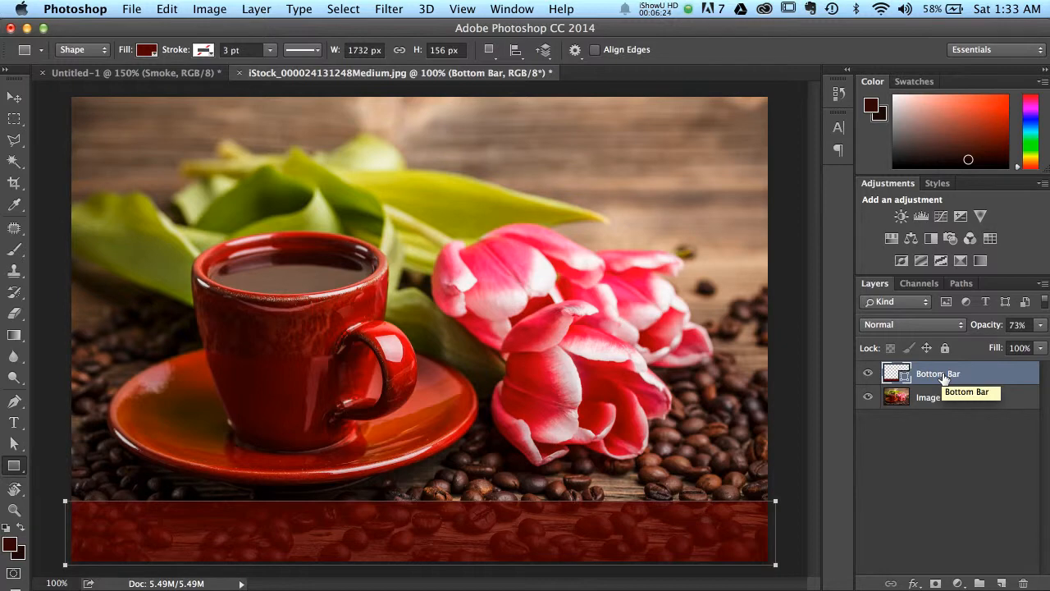
click(1037, 327)
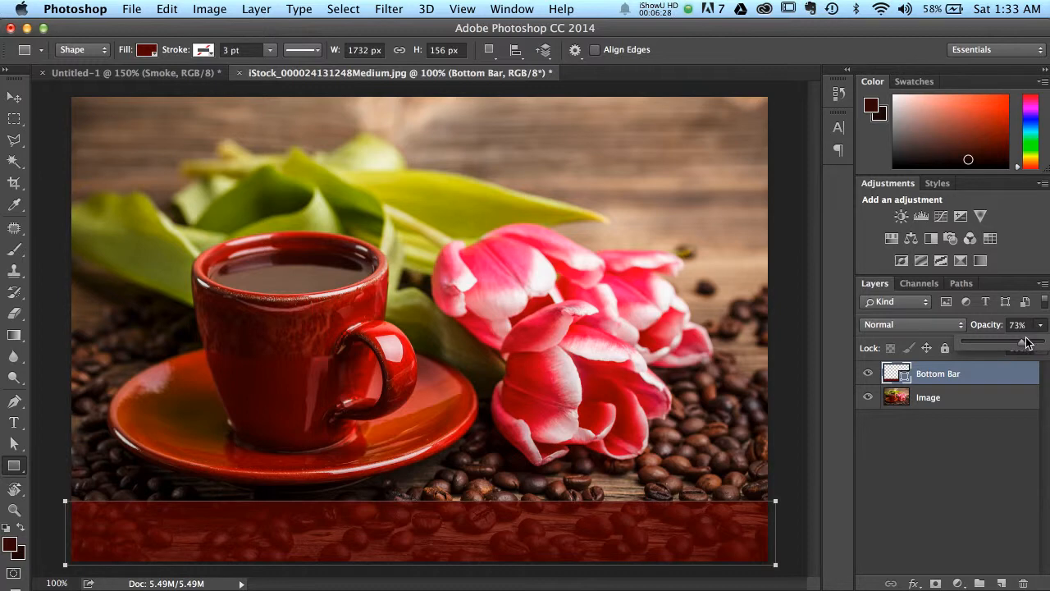
- Set the Bottom Bar layer's opacity to 100%
drag(1026, 346, 1048, 348)
- Move the photo on the Image layer straight up a little so more coffee beans show above the bar
click(958, 399)
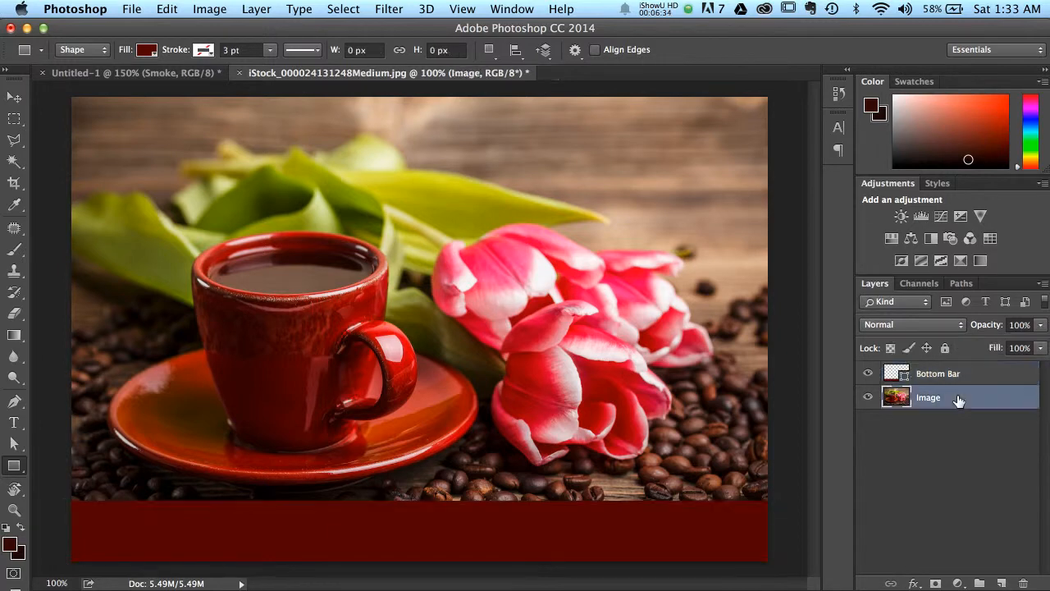
click(14, 97)
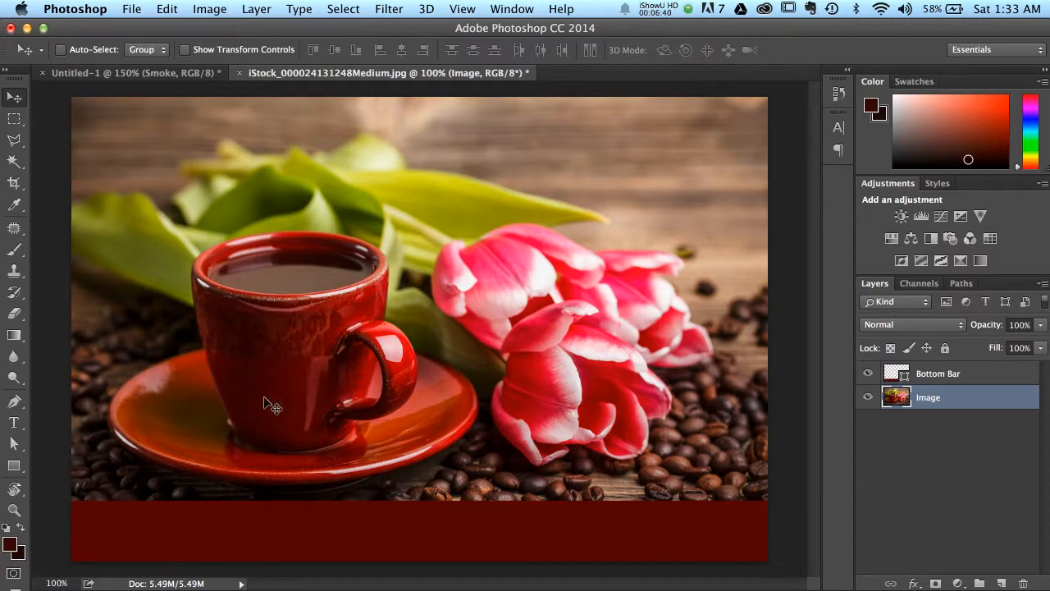
drag(478, 440, 478, 396)
drag(479, 393, 479, 387)
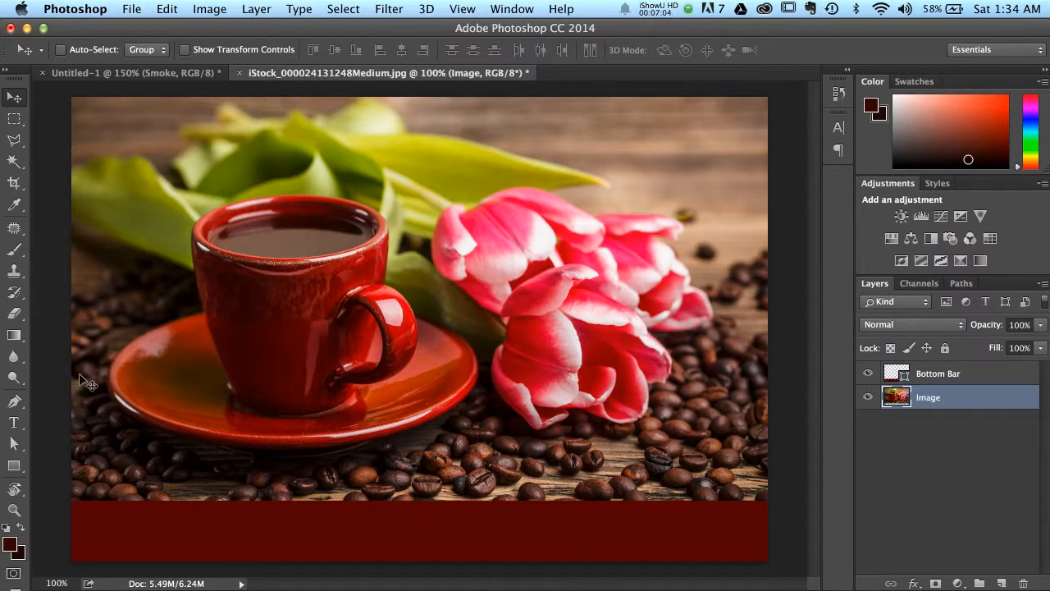
- Set up the Type tool with the Montserrat Bold font at 12 pt
click(14, 422)
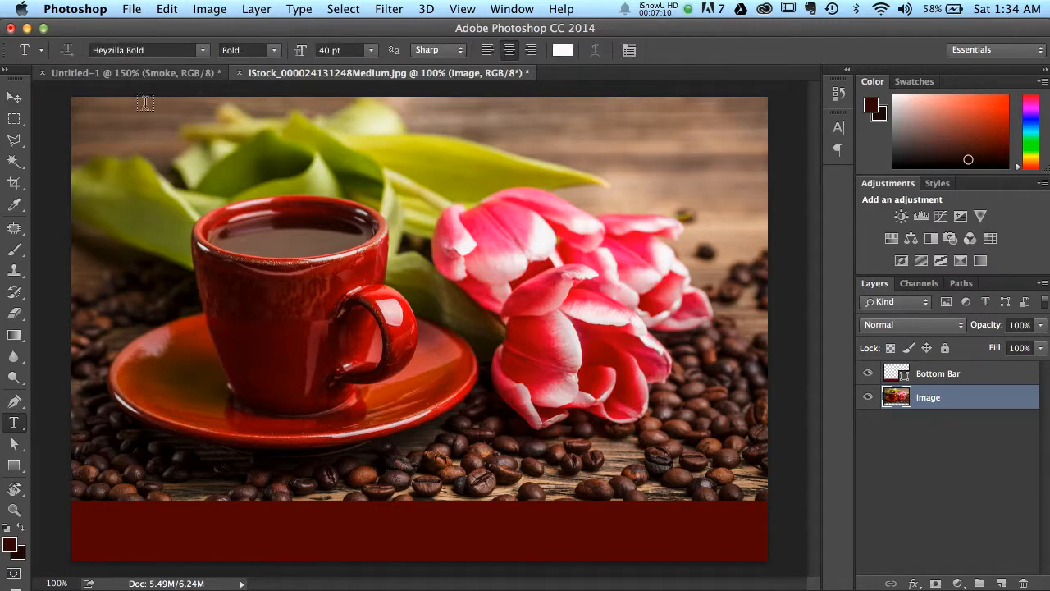
click(168, 51)
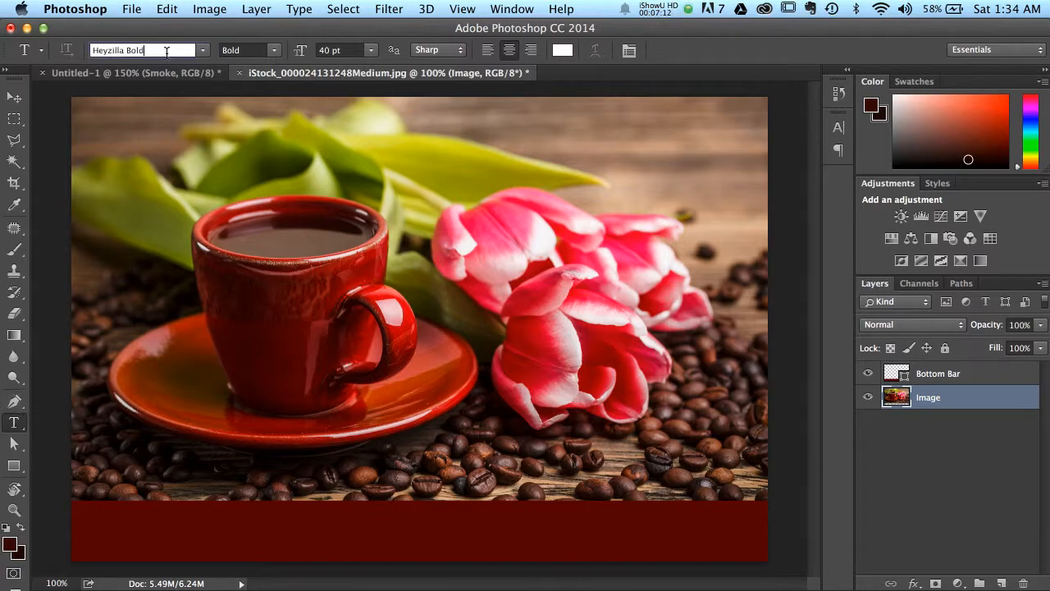
text(Montsera)
key(BackSpace)
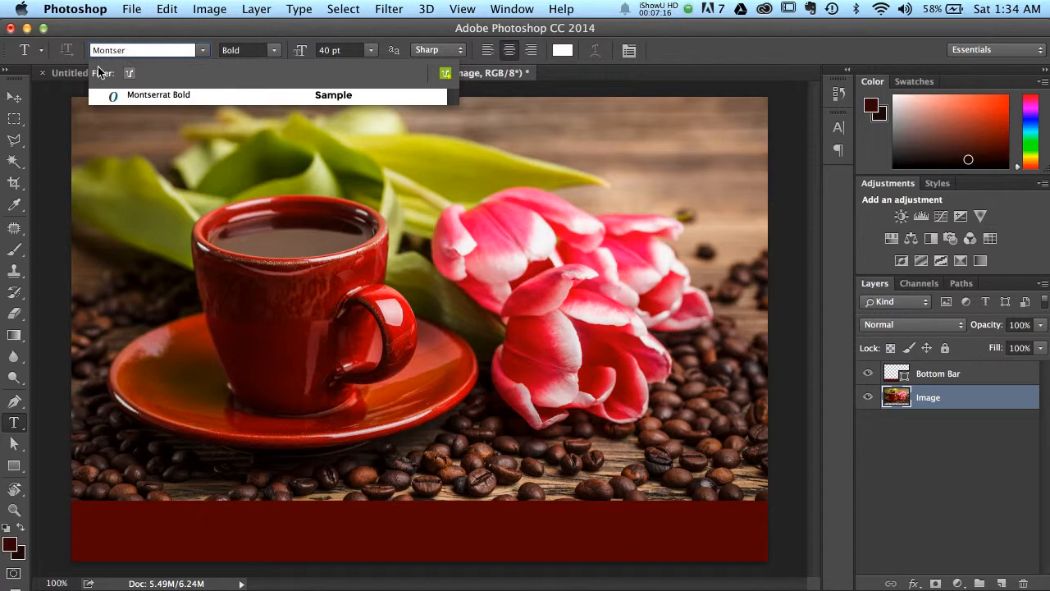
click(163, 93)
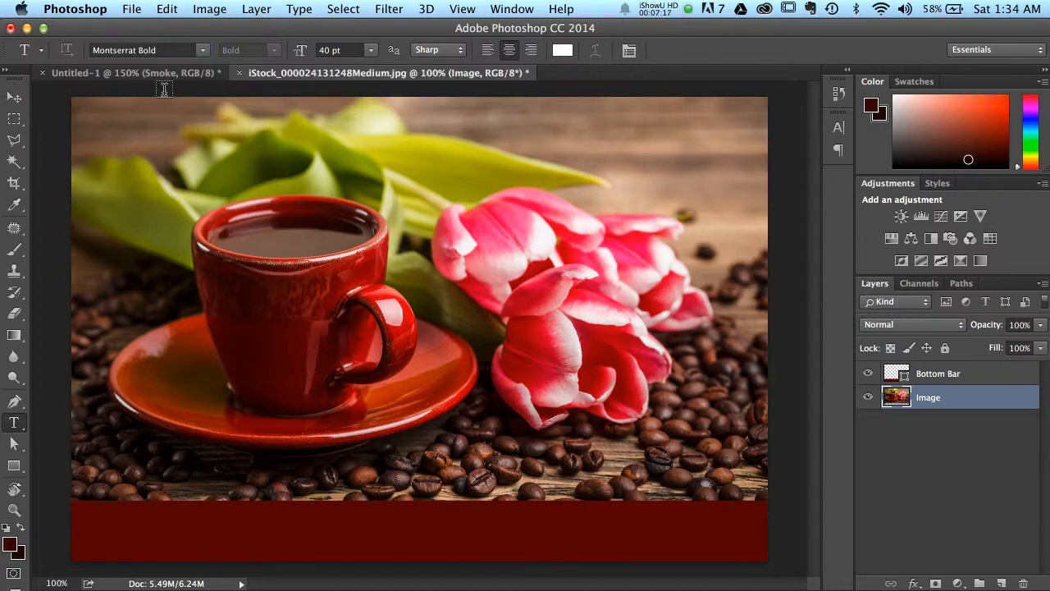
click(356, 50)
text(12)
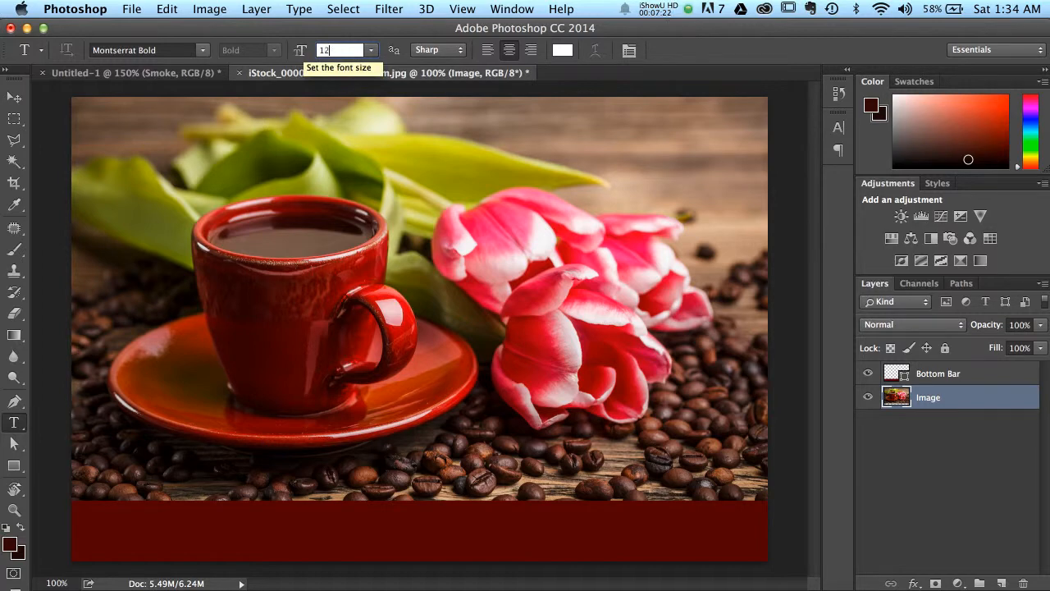
text( pt)
key(Return)
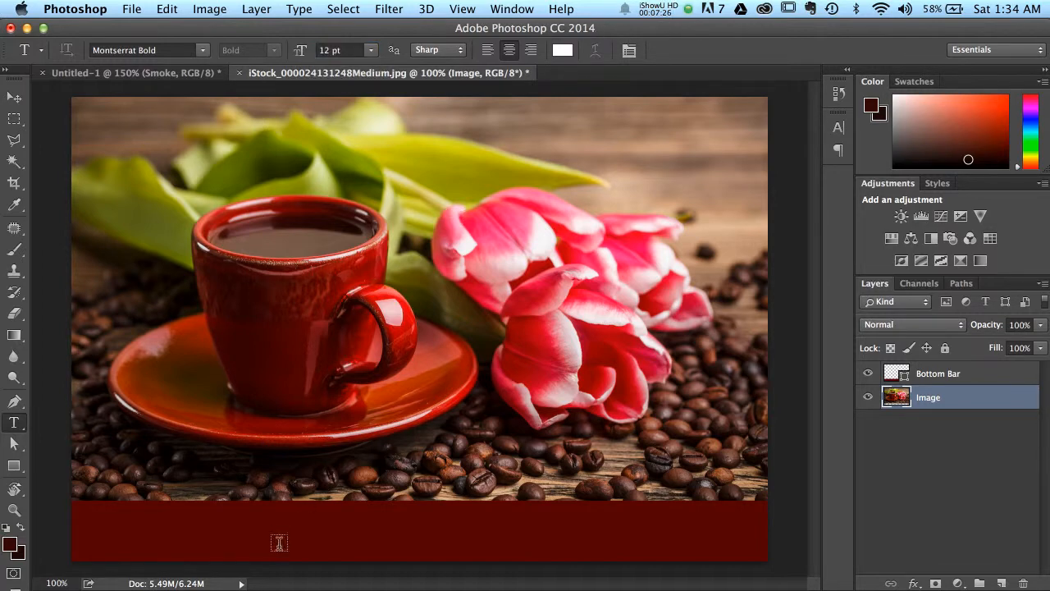
- Add the text "20% OFF HAITIAN COFFEE | USE PROMO CODE: PHOTOSHOPHELPER" on a new layer above Bottom Bar
click(930, 378)
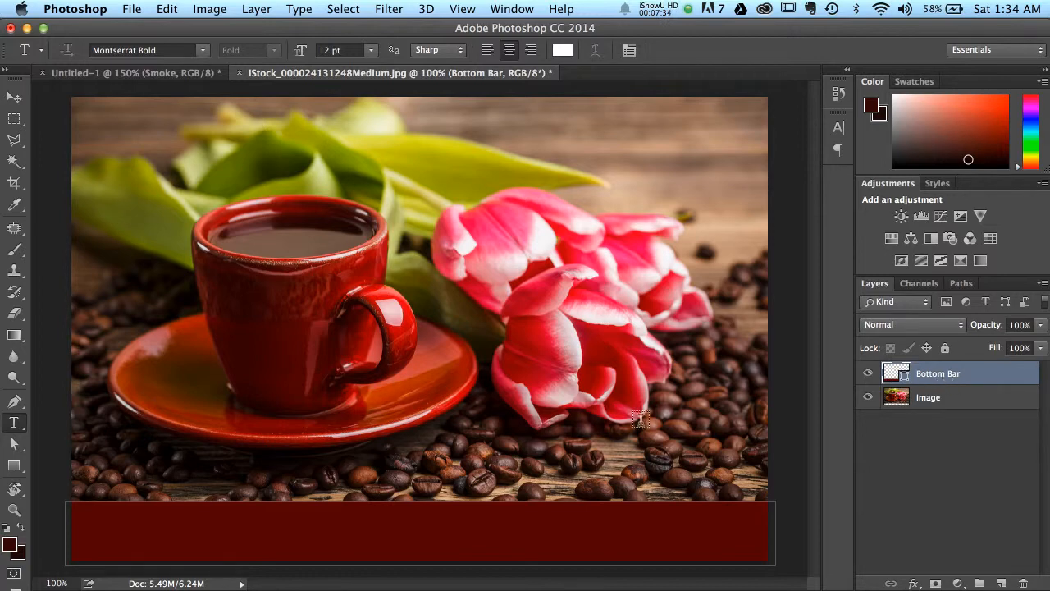
click(474, 472)
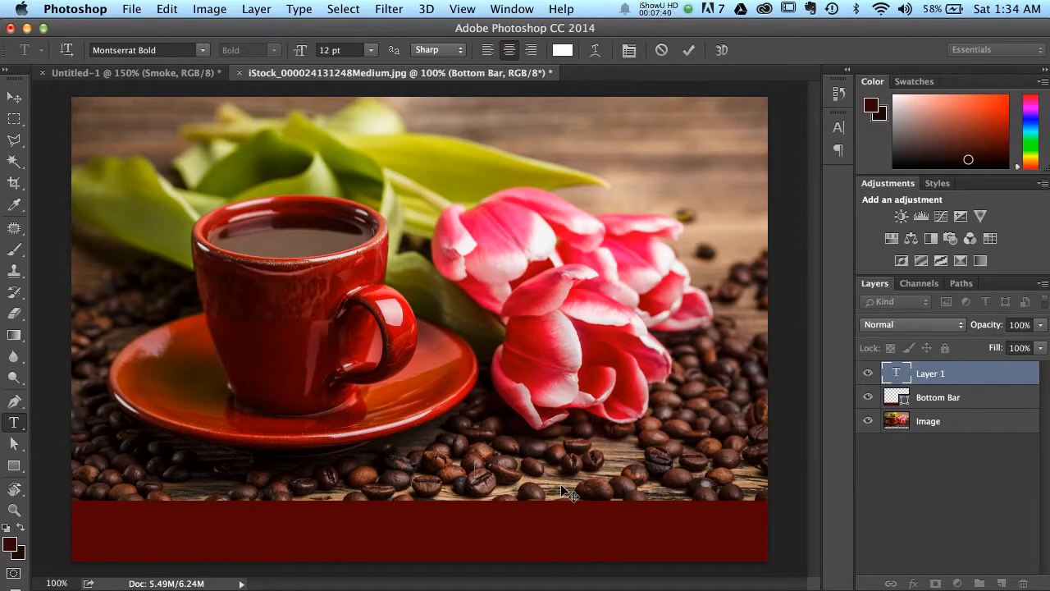
text(20% O)
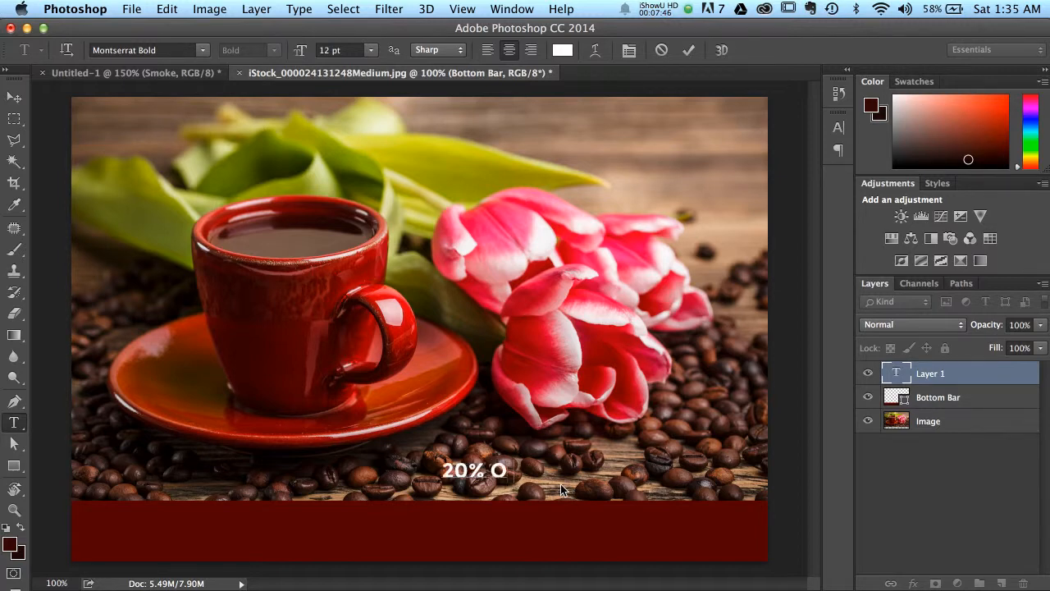
text(FF HAITIAN)
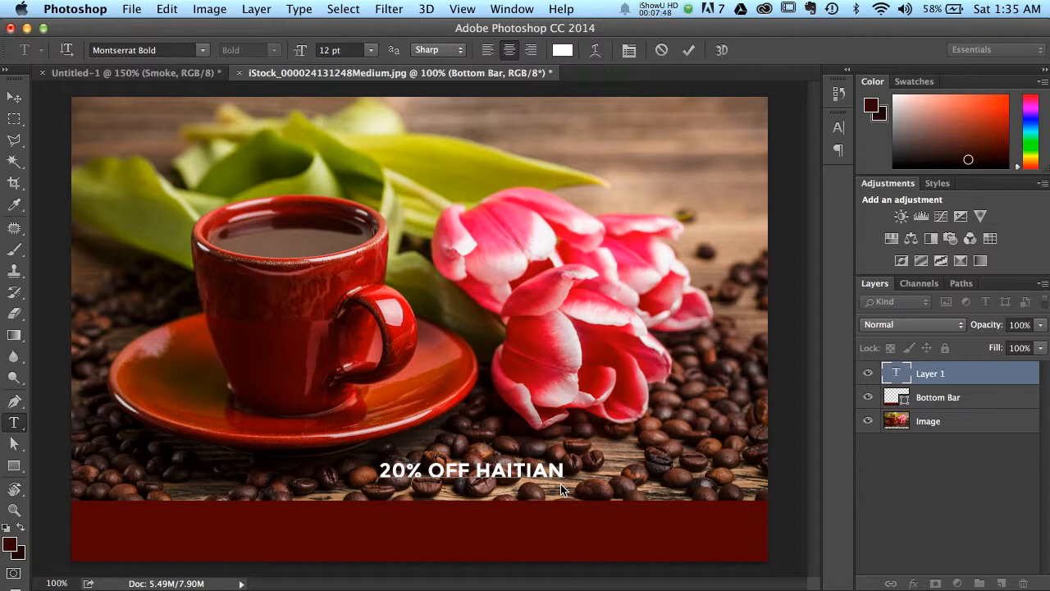
text( COFFEE)
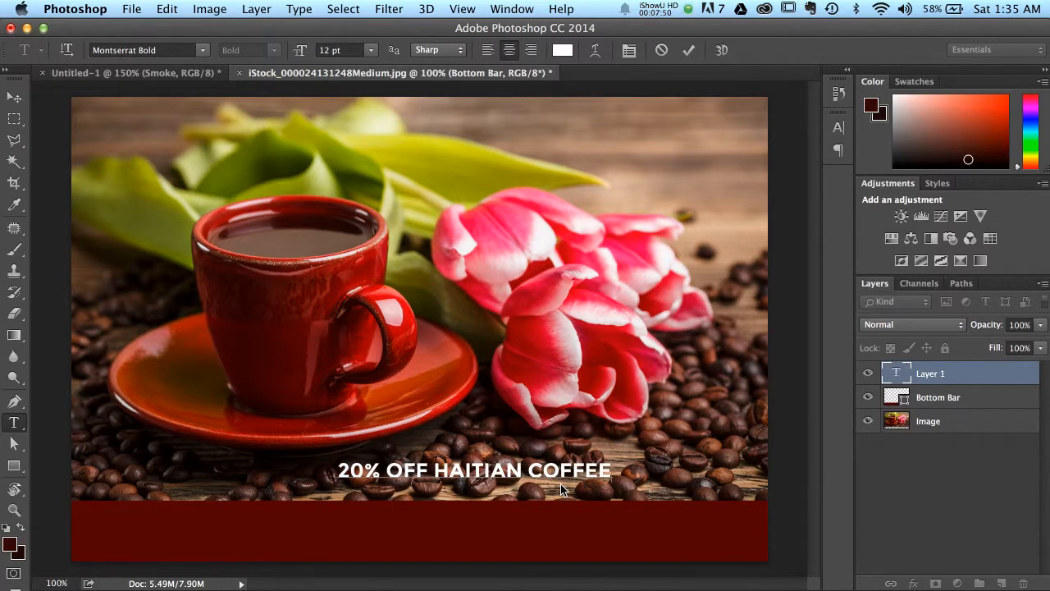
text( | )
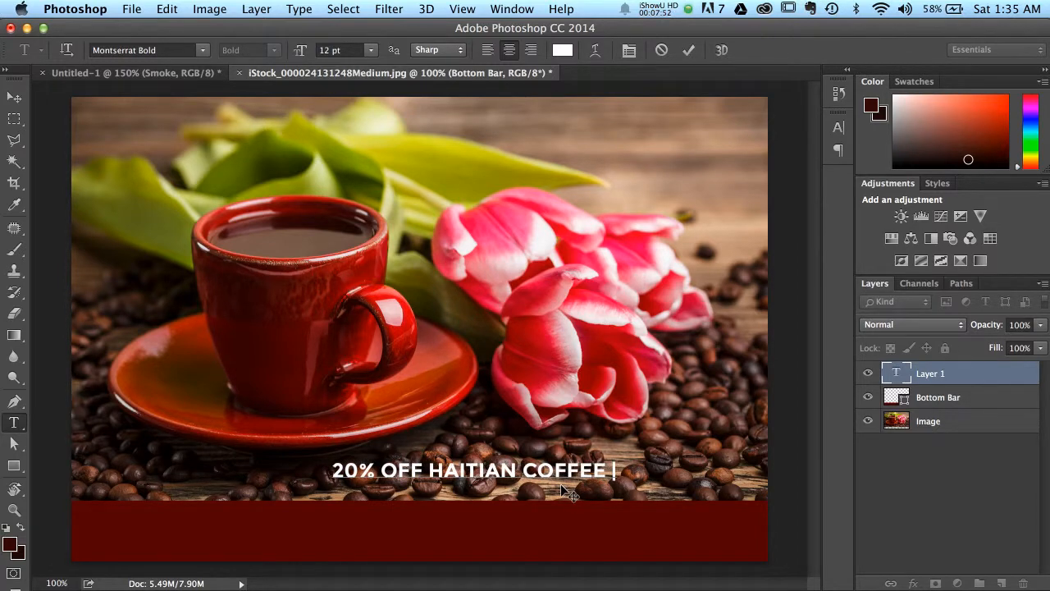
text(USE PROMO CODE:)
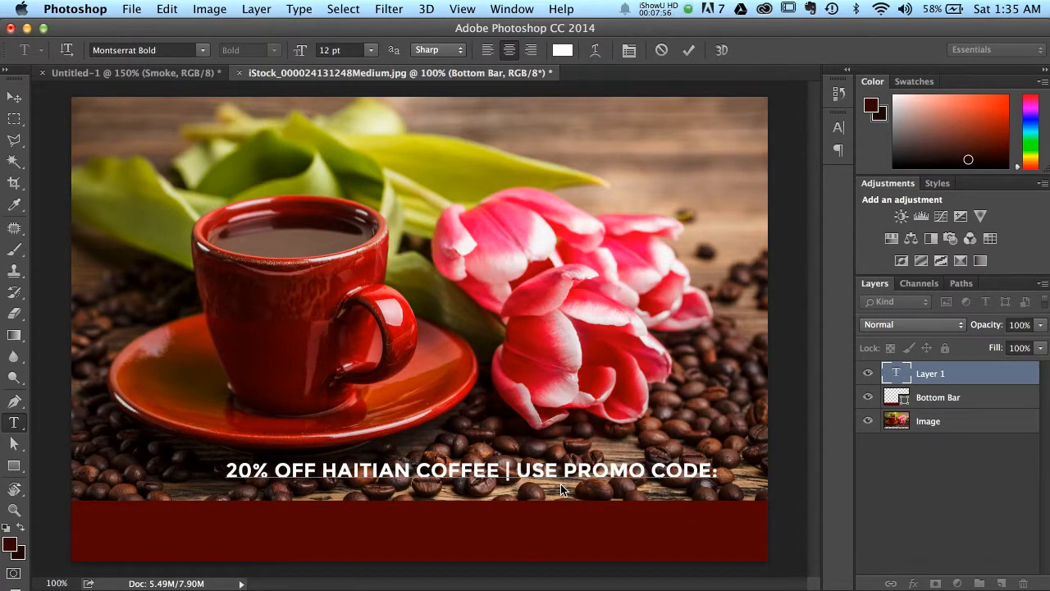
text( PHOTOSHOPHI)
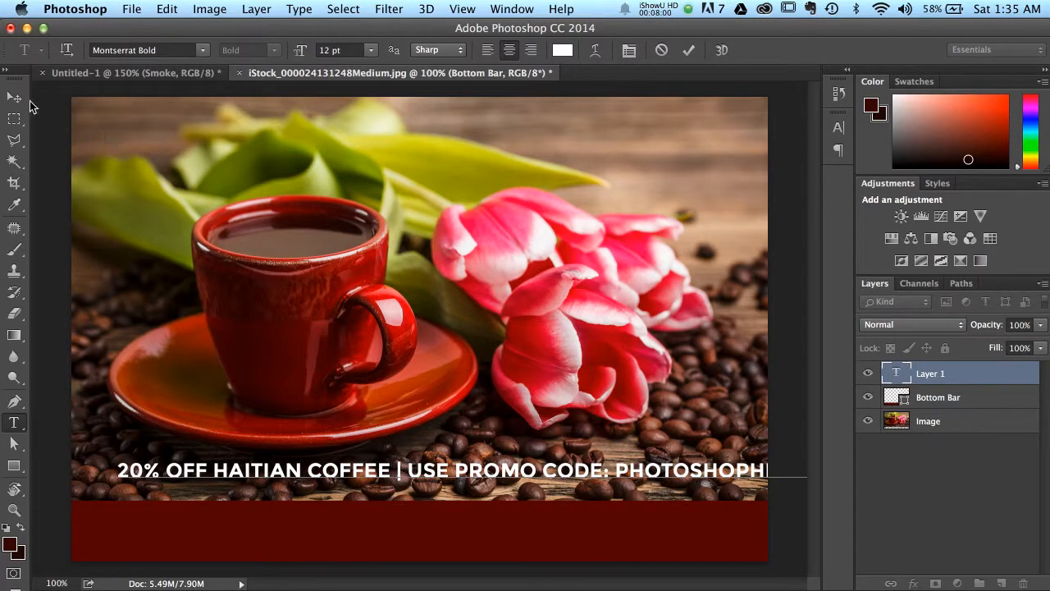
- Move the promo text down onto the dark red bar
click(13, 96)
drag(633, 473, 621, 528)
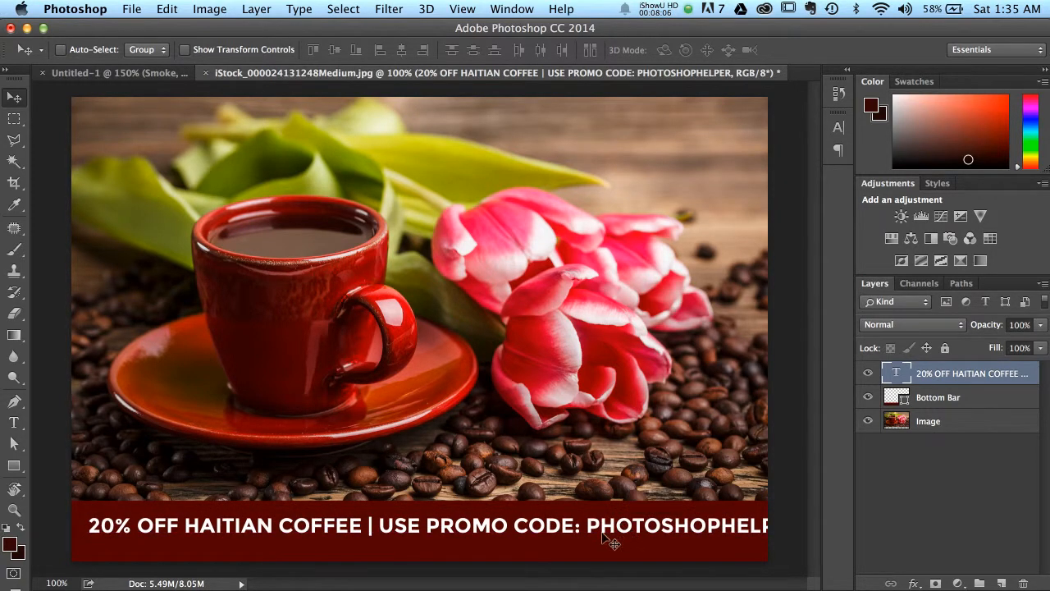
- Scale the promo text proportionally to about 92.5% so it fits the photo's width, and center it within the bar
click(169, 9)
mouse_move(238, 358)
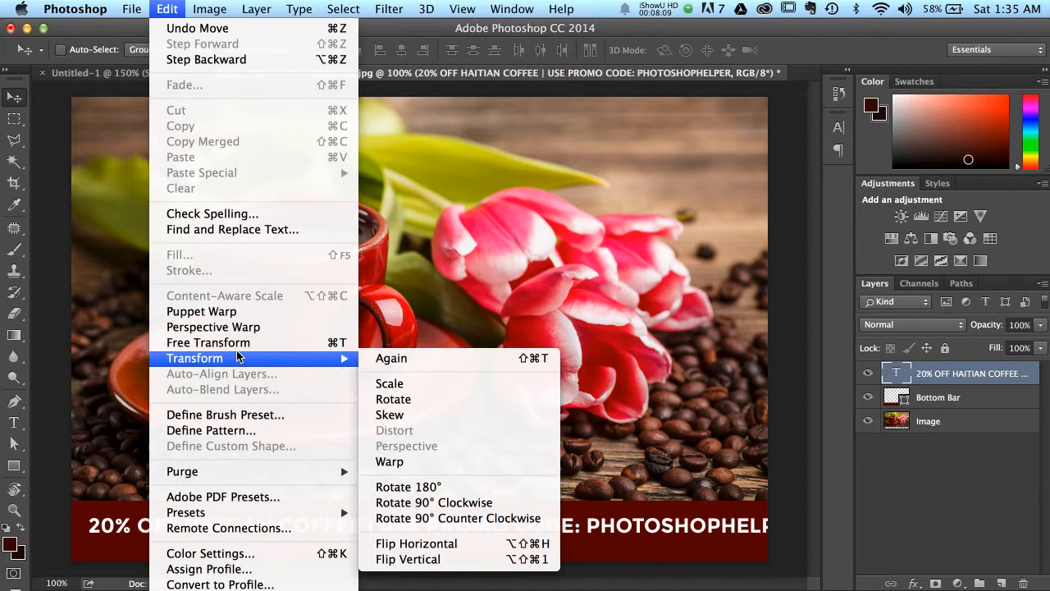
click(391, 383)
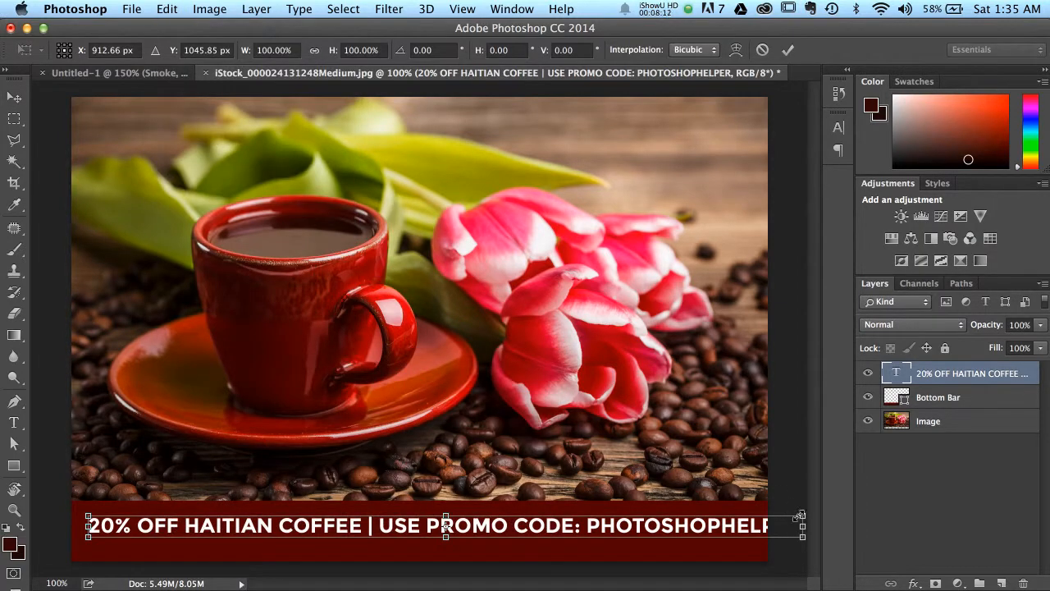
drag(800, 515, 746, 513)
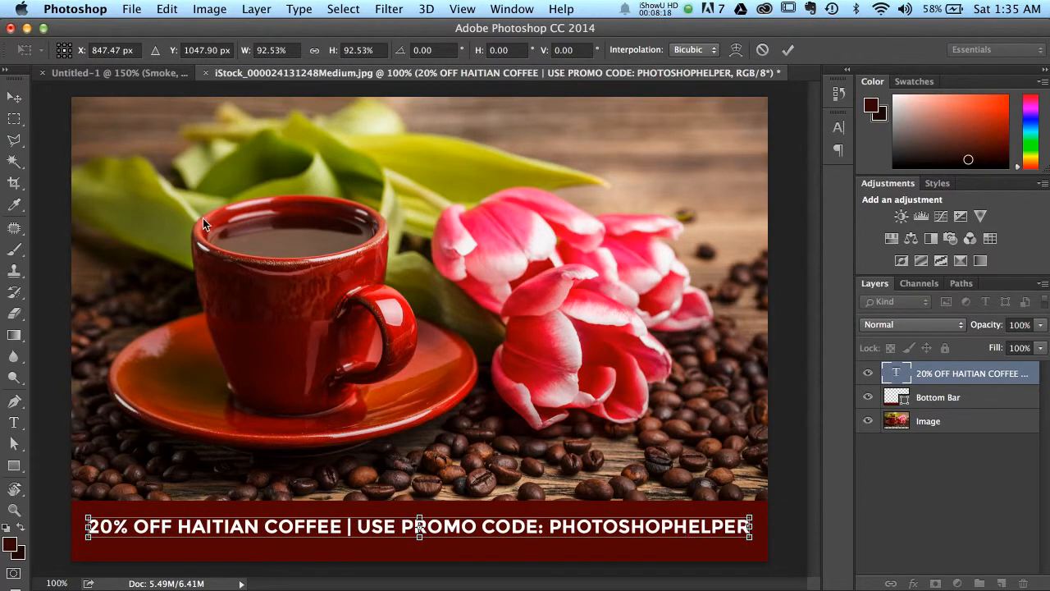
key(Return)
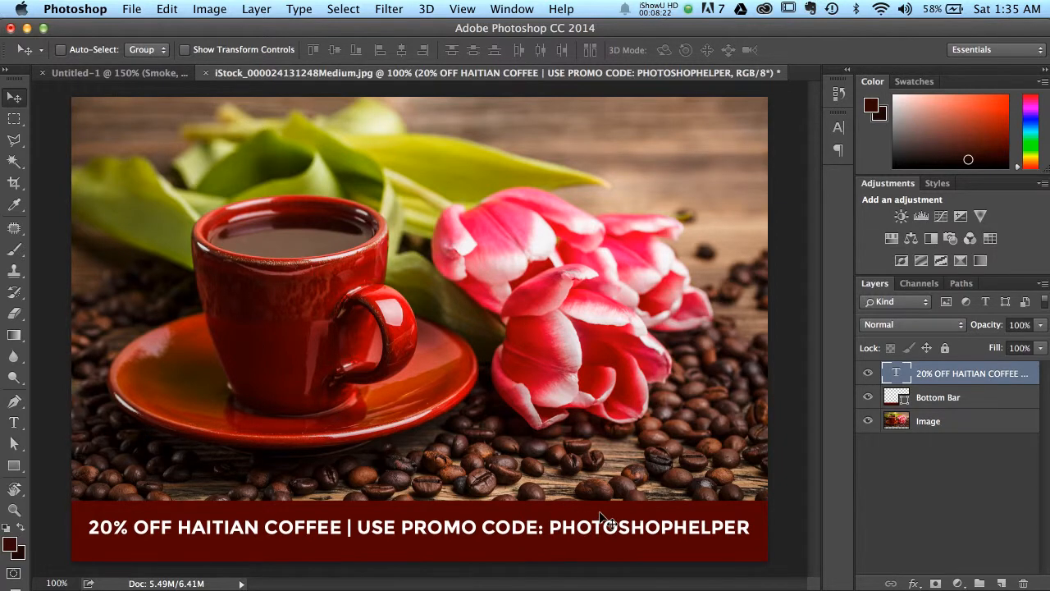
drag(607, 525, 650, 532)
key(Up)
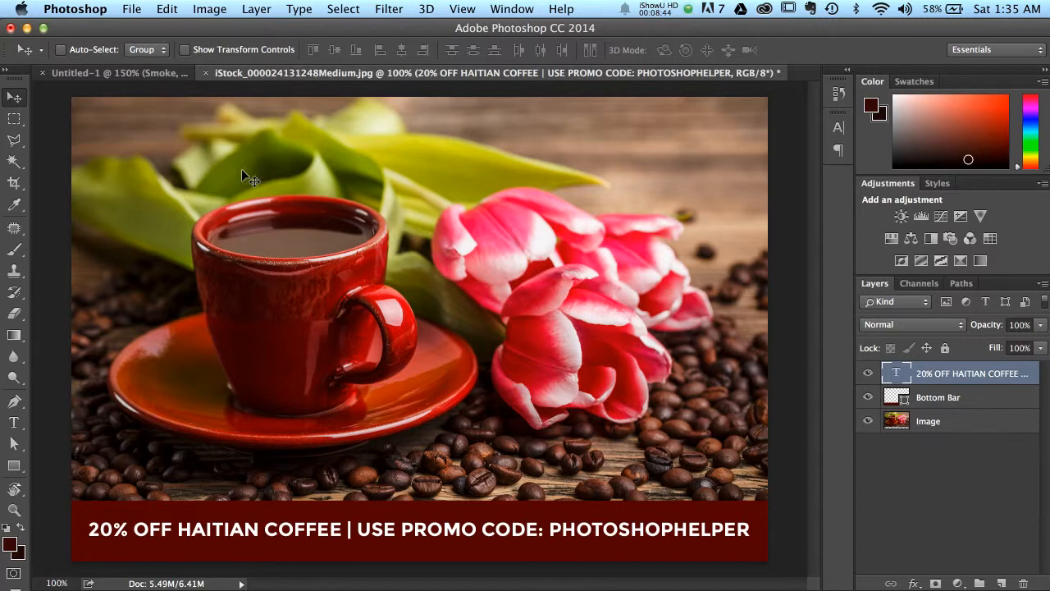
- In the Untitled-1 document, hide and reshow the black Background layer, and shift the smoke slightly
click(123, 76)
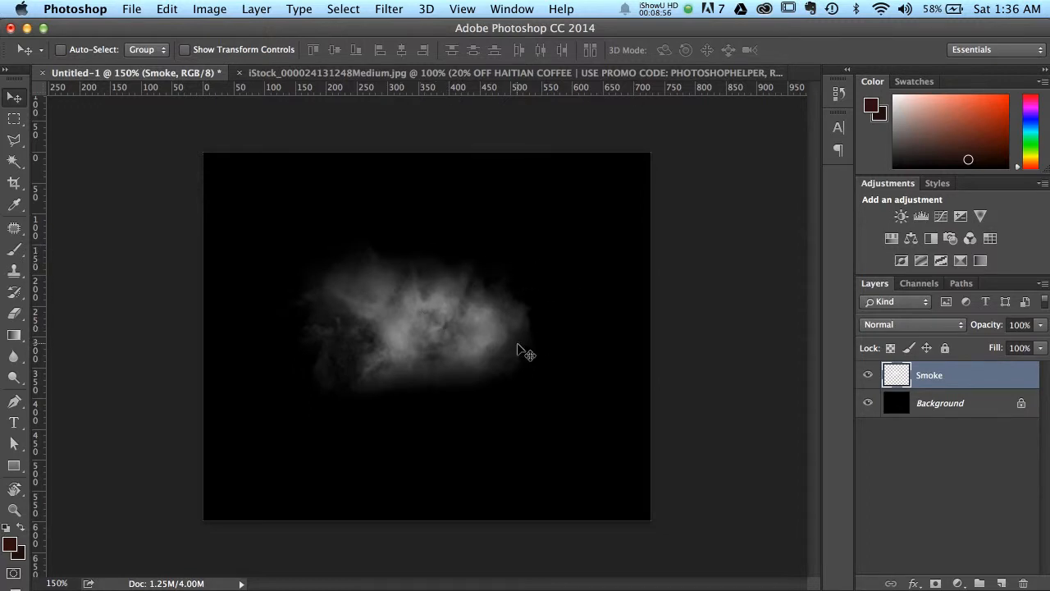
click(868, 403)
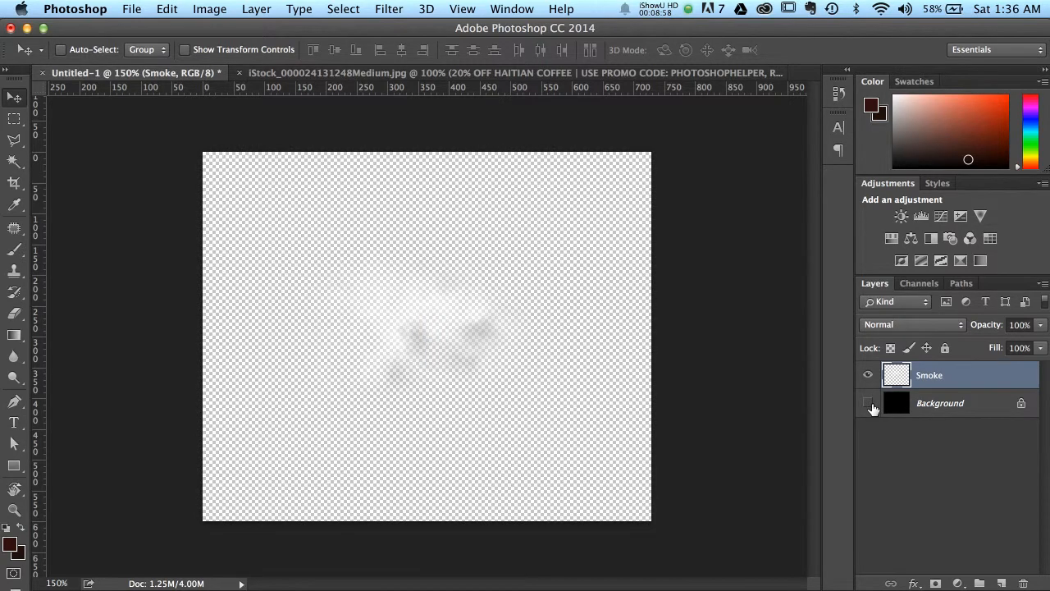
click(868, 403)
drag(419, 335, 438, 351)
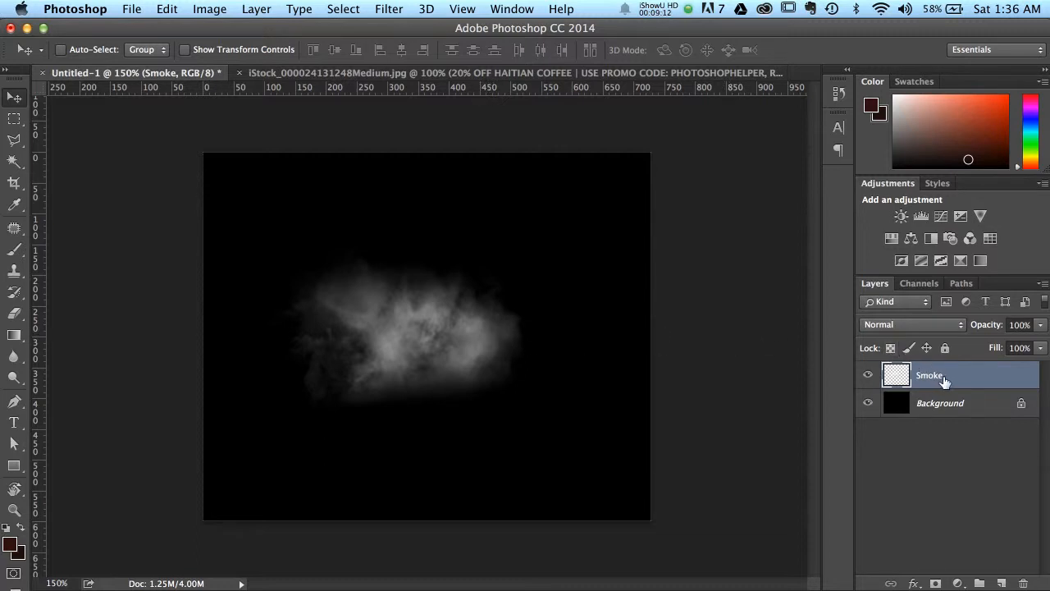
click(1042, 284)
click(997, 289)
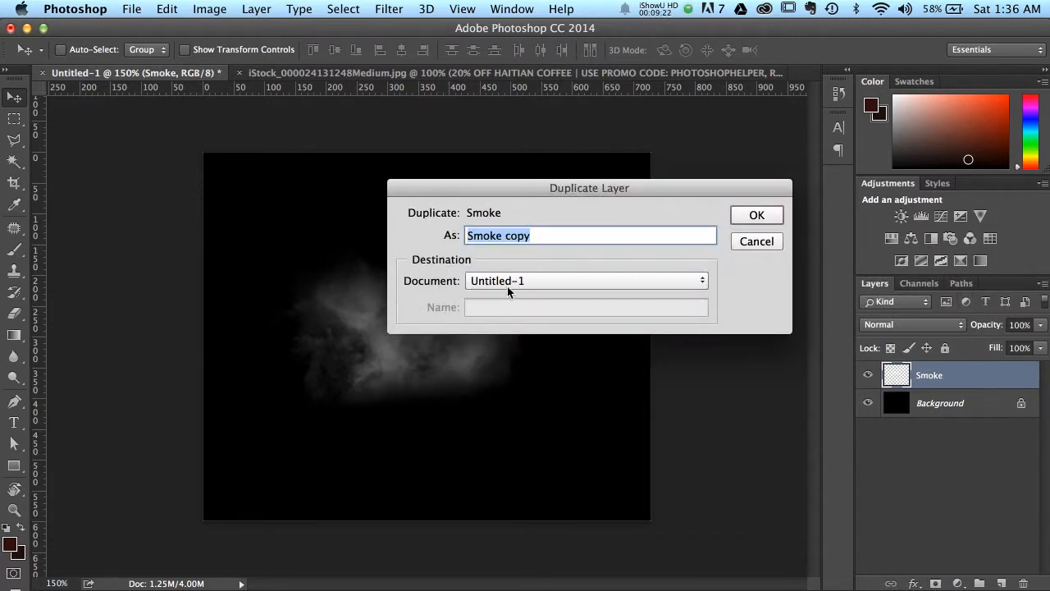
click(556, 285)
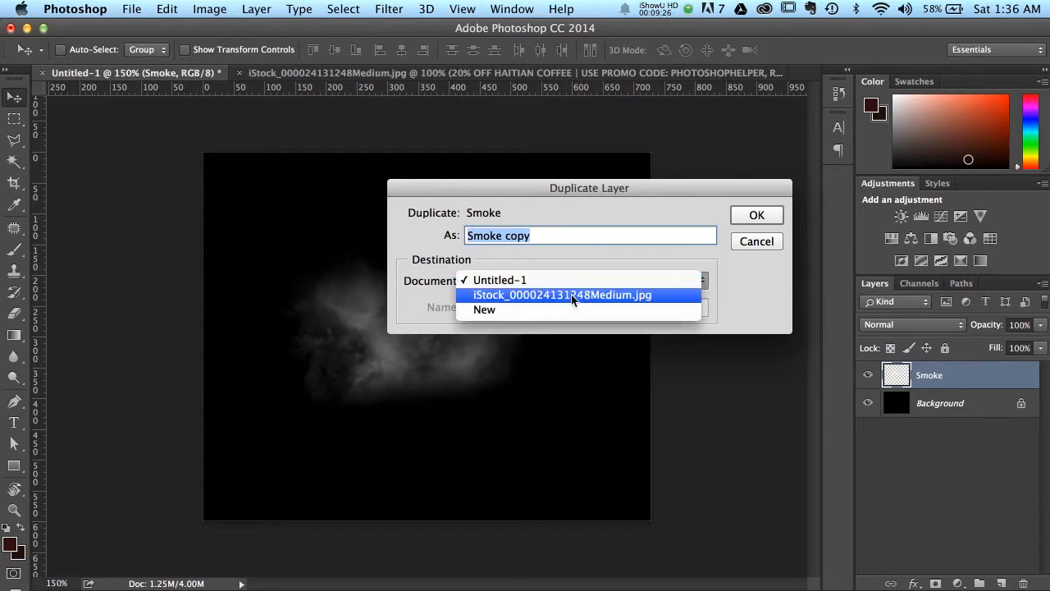
click(571, 295)
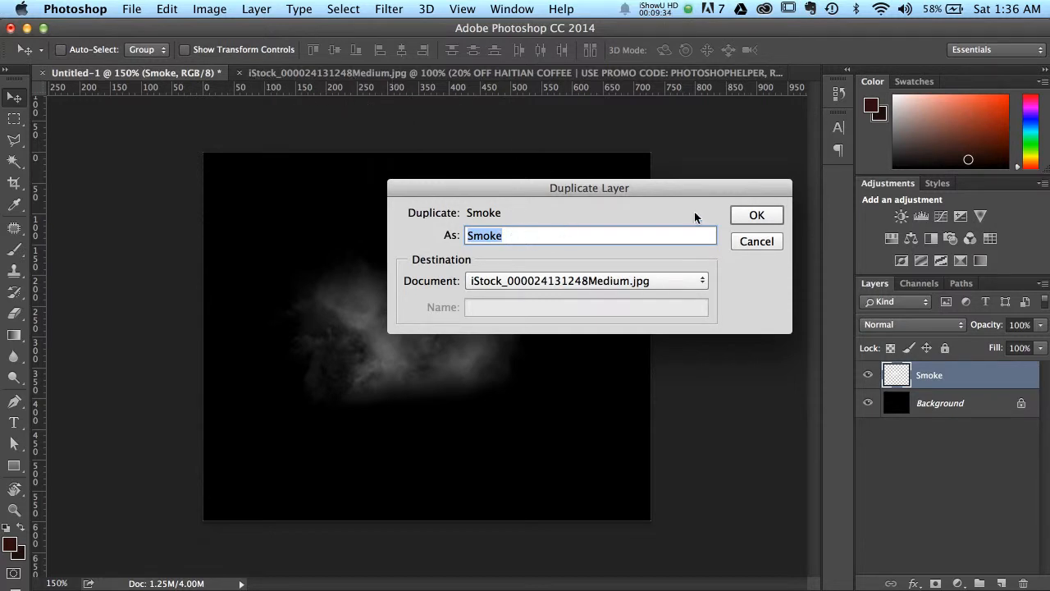
click(539, 233)
double_click(537, 232)
text(Coffee Smoke)
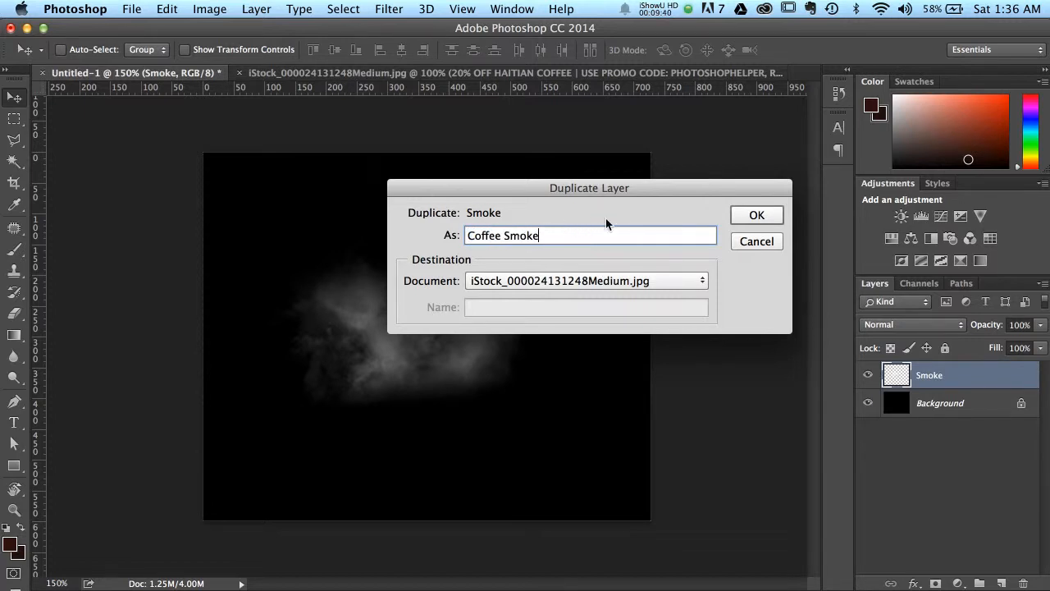
click(749, 216)
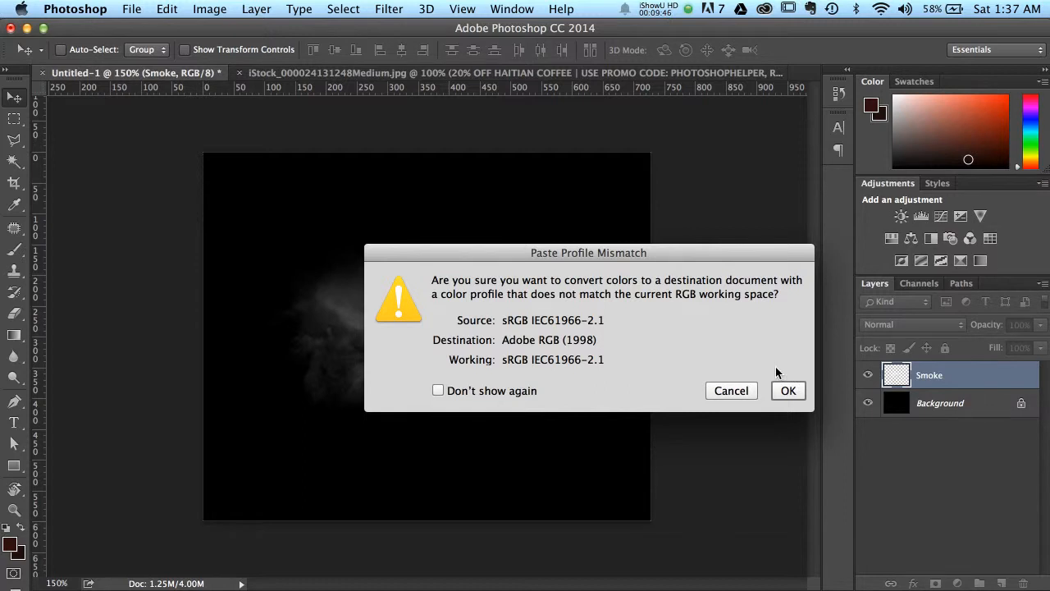
click(790, 393)
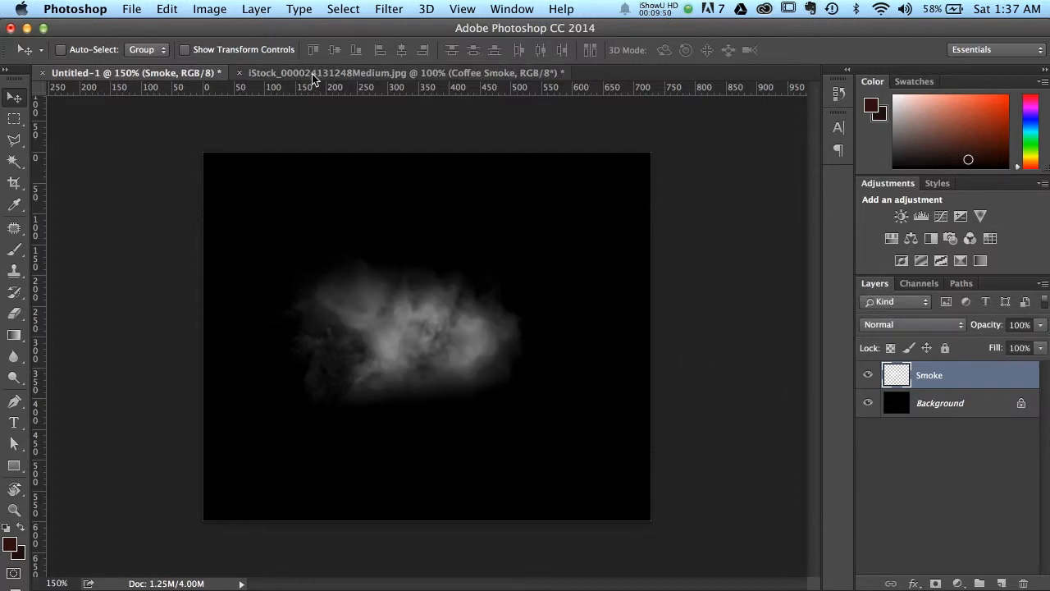
- Switch to the coffee cup document and position the Coffee Smoke layer over the coffee in the cup
click(309, 74)
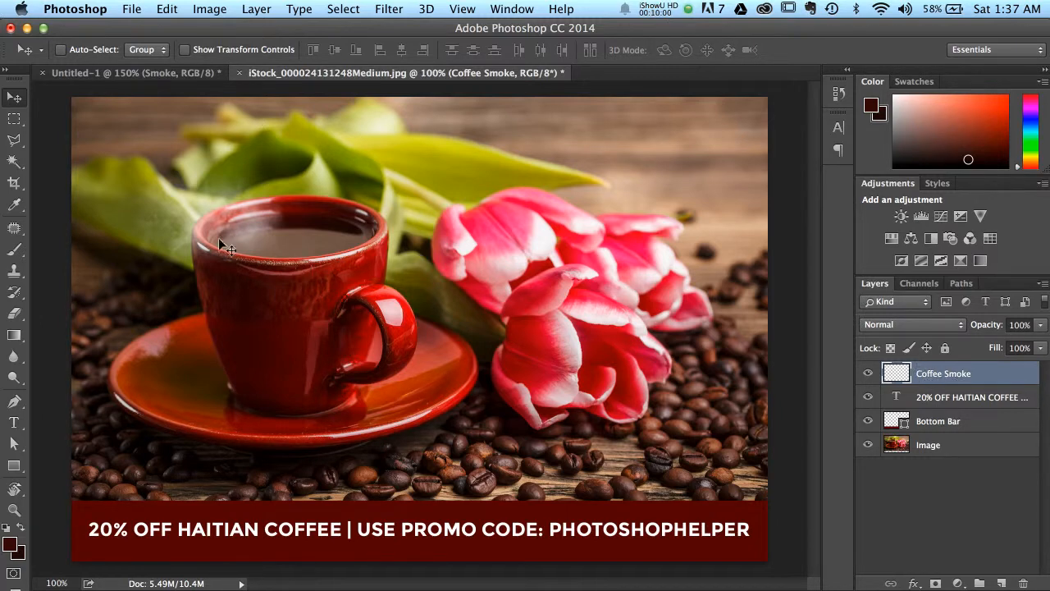
drag(207, 228, 280, 223)
drag(283, 218, 284, 218)
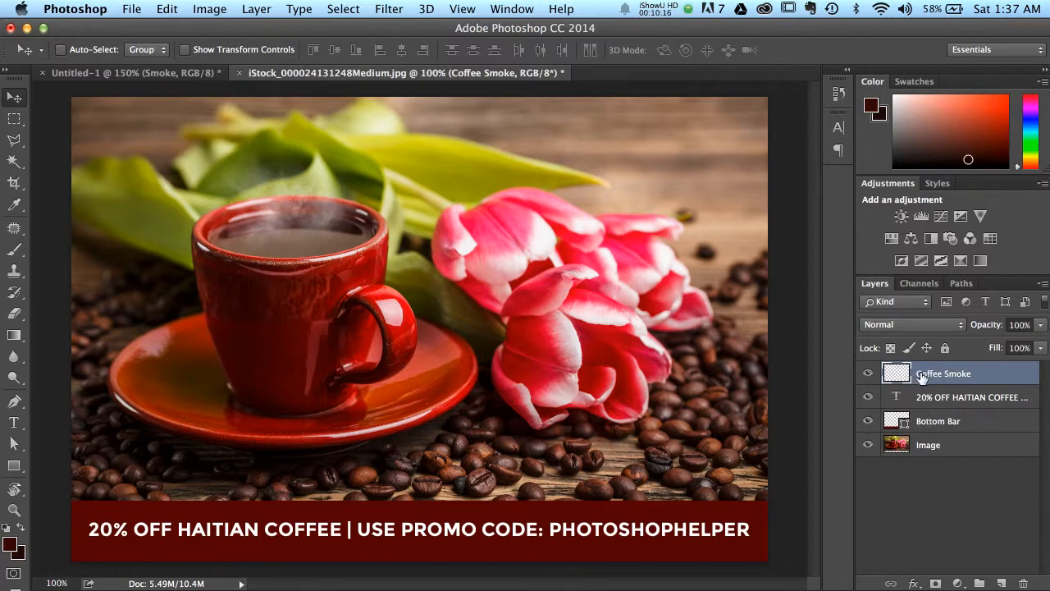
- Reorder the Coffee Smoke layer to the bottom of the layer stack, beneath the Image layer
drag(936, 375, 939, 461)
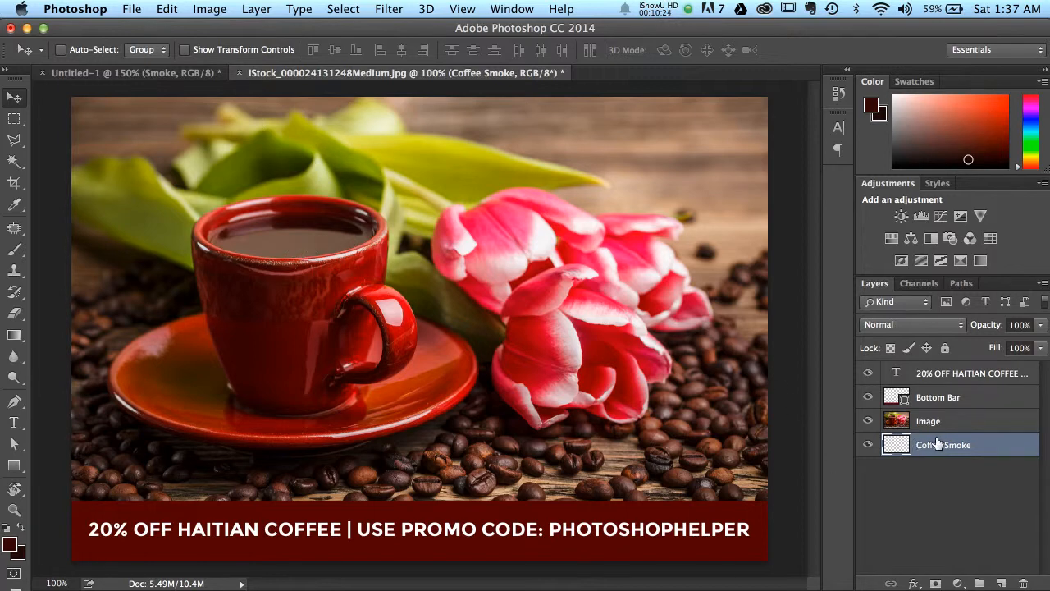
- Move the Coffee Smoke layer back above the Image layer in the layer stack
click(903, 425)
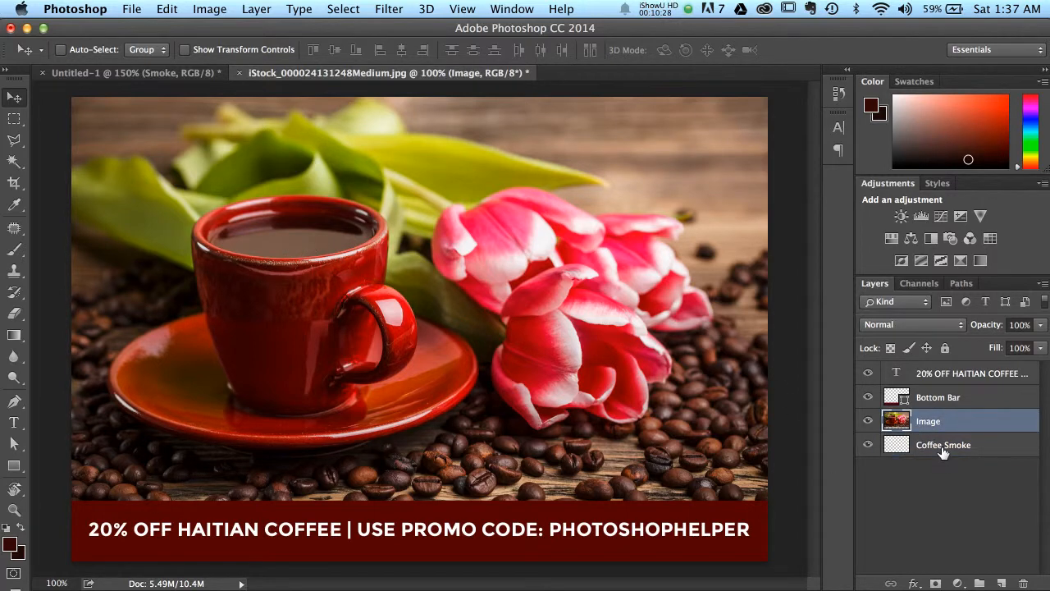
click(943, 452)
drag(943, 451, 941, 416)
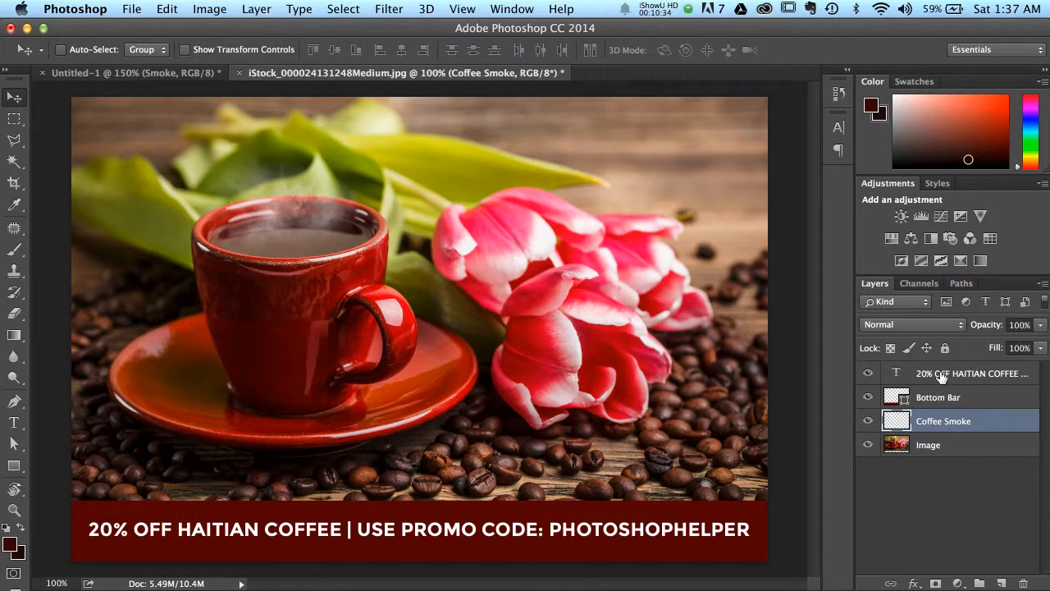
- Start a new text layer above the promo text, near the photo's upper edge, set to Heyzilla Bold at 40 pt
click(941, 375)
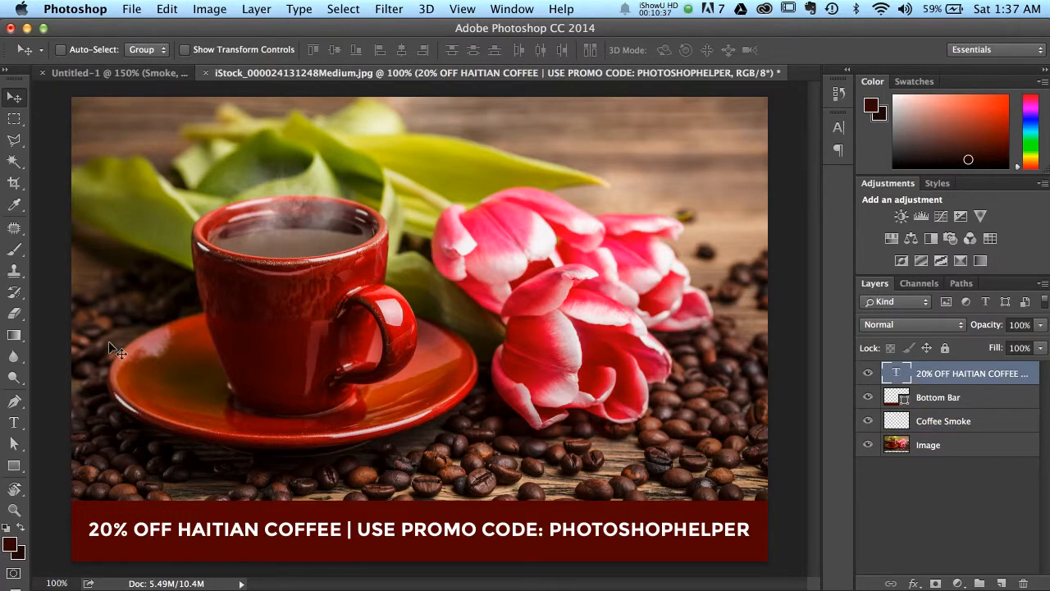
click(14, 423)
click(542, 147)
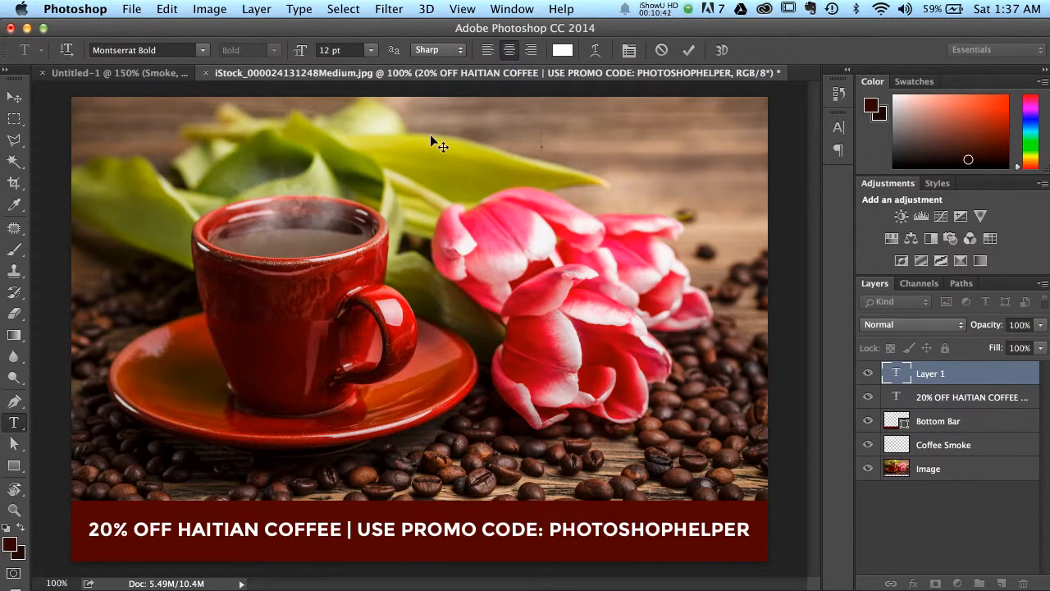
click(168, 51)
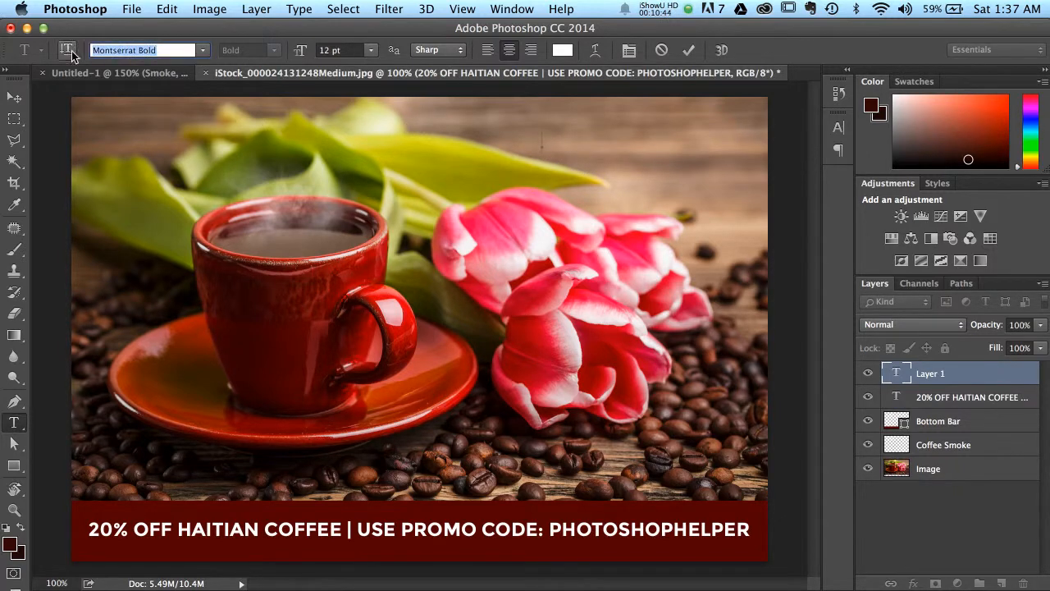
text(heyzil)
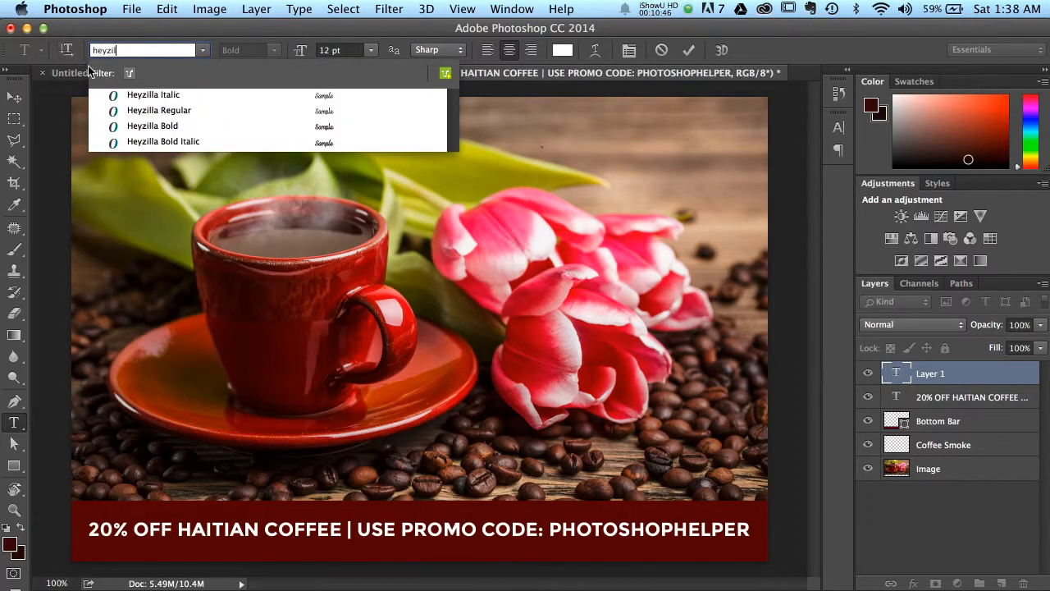
click(155, 125)
click(350, 50)
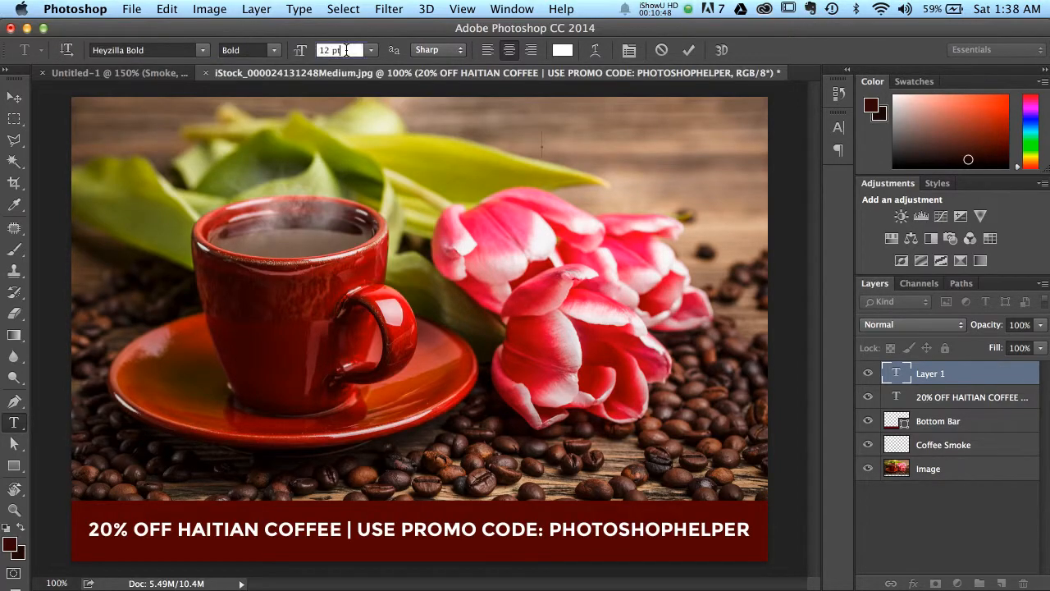
text(40pt)
key(Return)
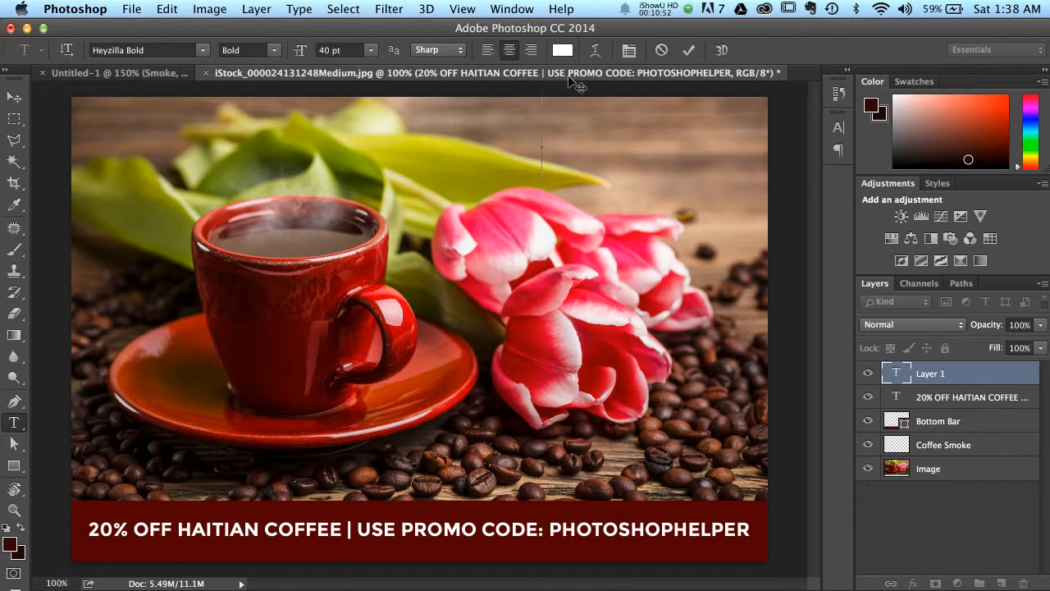
- Enter "kafepanou.com" as the new layer's text and commit it
text(ka)
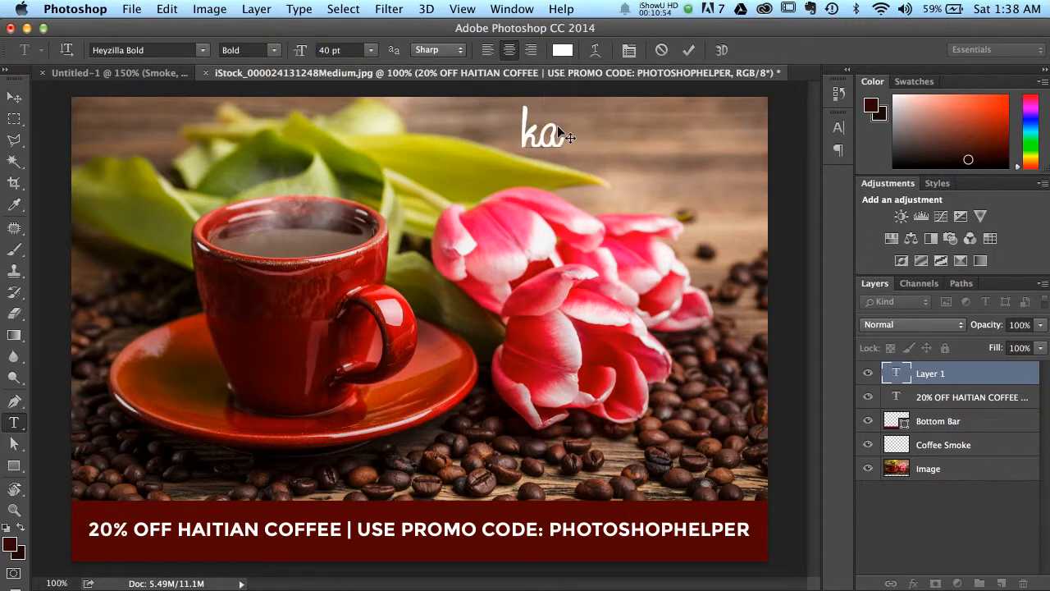
text(fepanou)
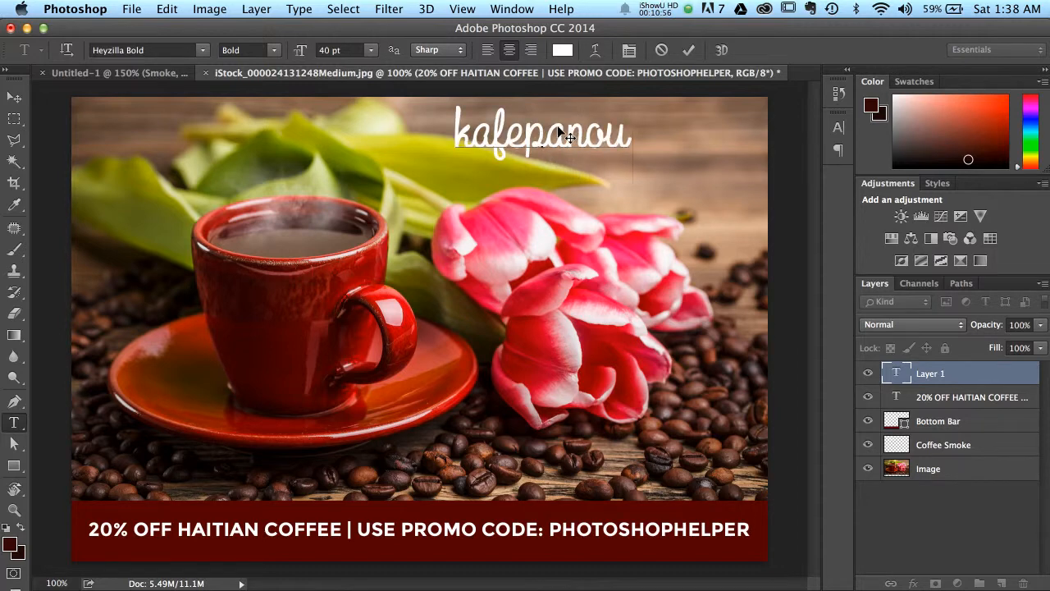
text(.com)
click(14, 96)
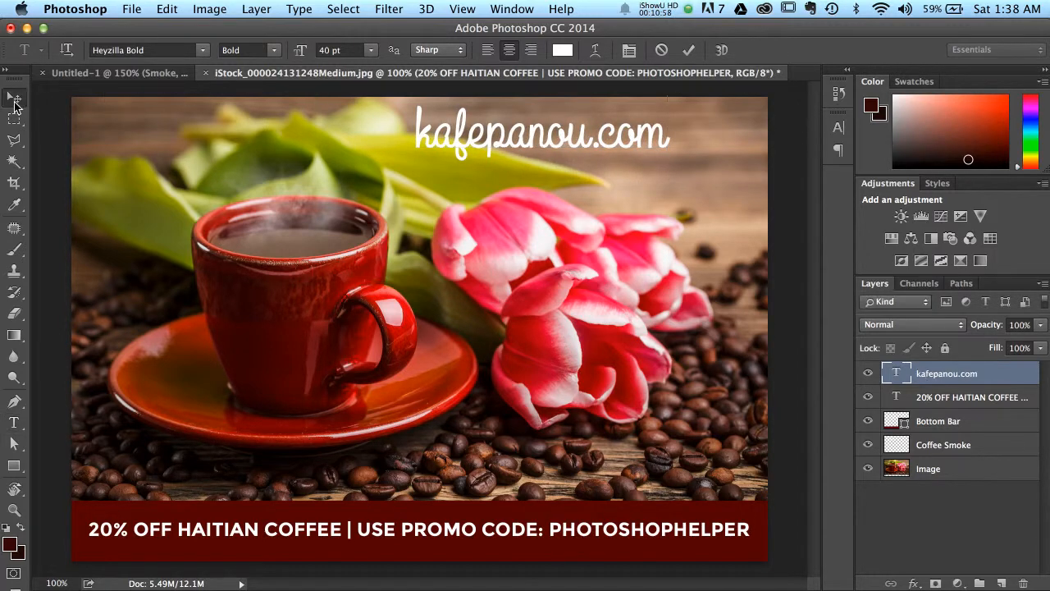
- Position the kafepanou.com text above the tulips in the photo's upper-right area, nudging it slightly upward
drag(580, 162, 643, 178)
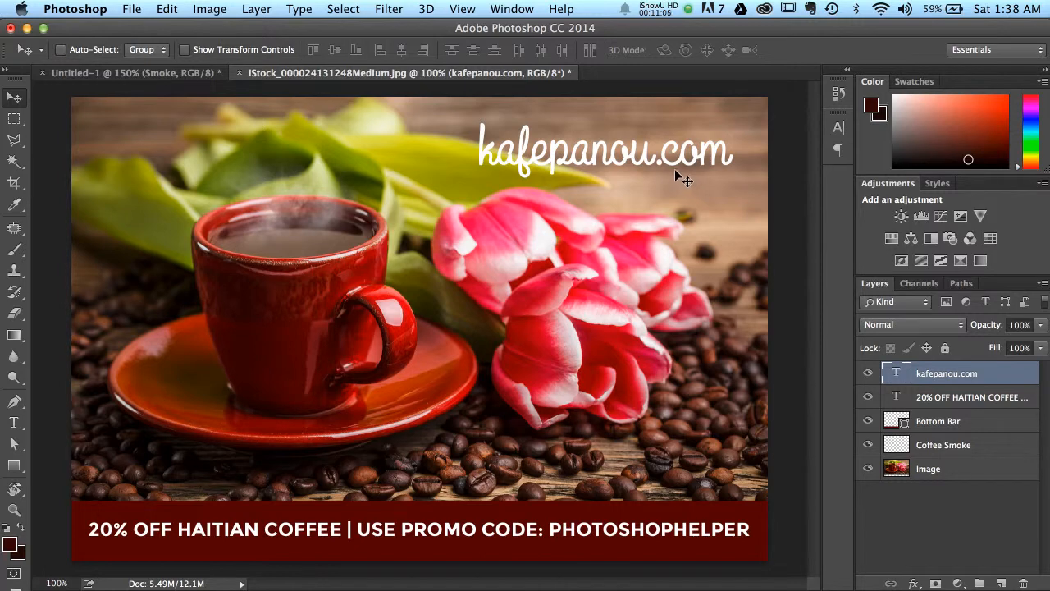
key(Up)
key(Up)
key(Up)
key(Up)
key(Up)
key(Up)
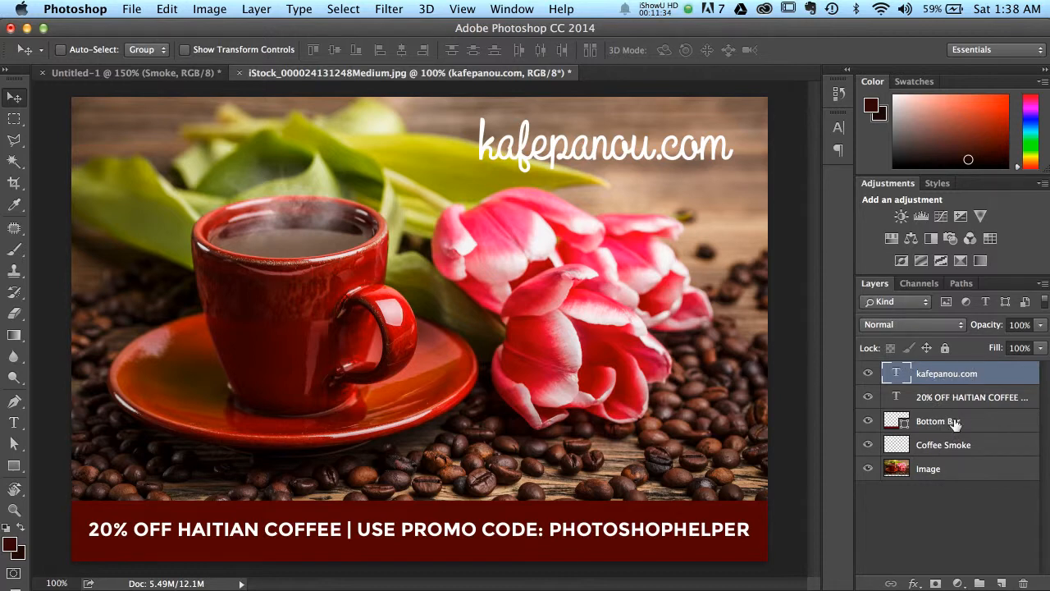
- Select the Image and Coffee Smoke layers together and shift them slightly downward as one
click(940, 474)
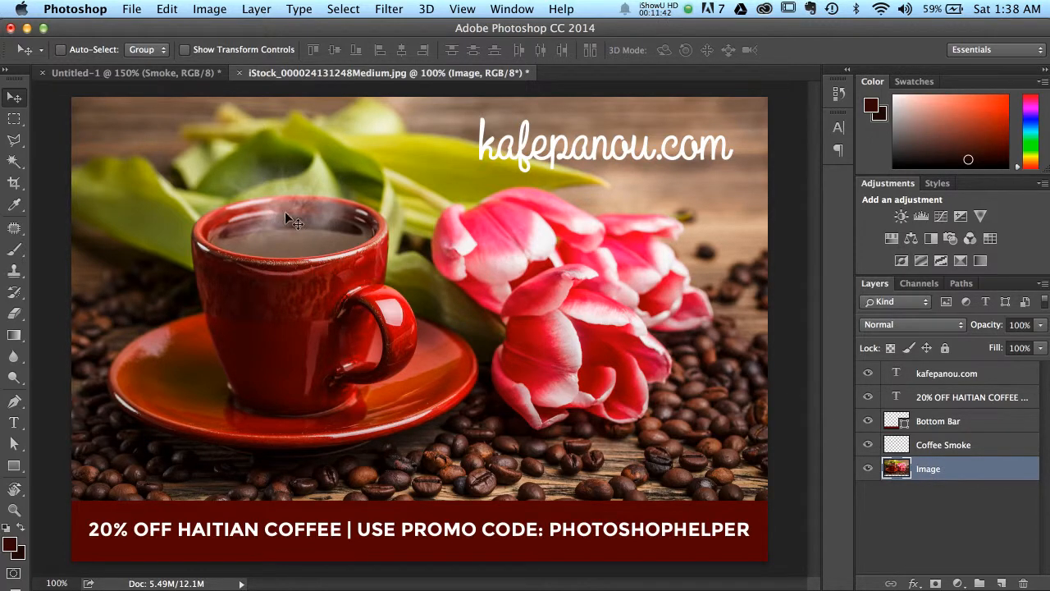
shift+click(956, 446)
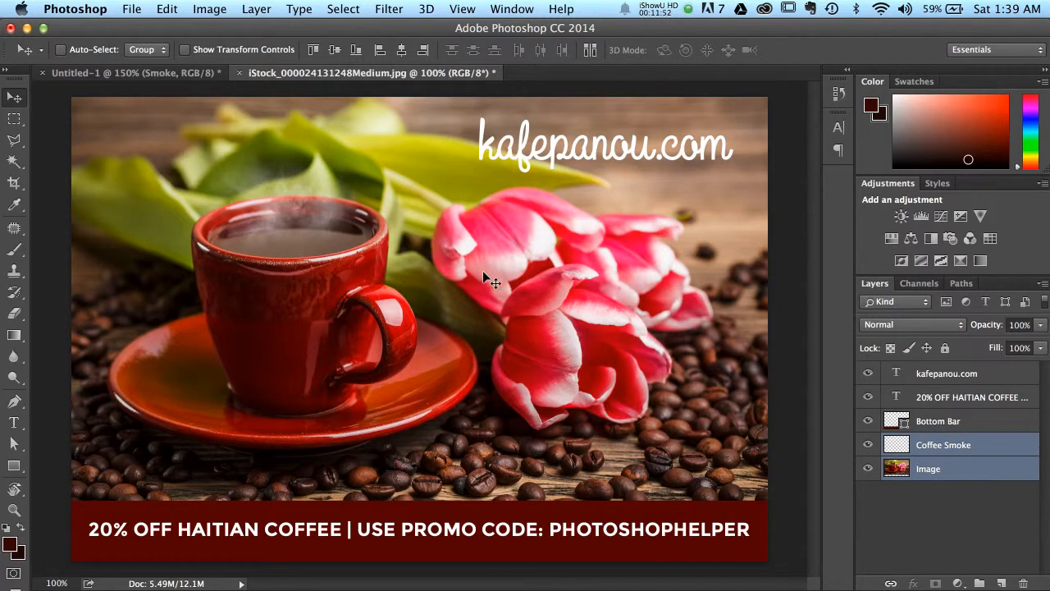
mouse_move(481, 270)
mouse_down()
mouse_move(481, 312)
mouse_move(460, 286)
mouse_move(496, 287)
mouse_move(478, 289)
mouse_move(483, 299)
mouse_move(483, 275)
mouse_up()
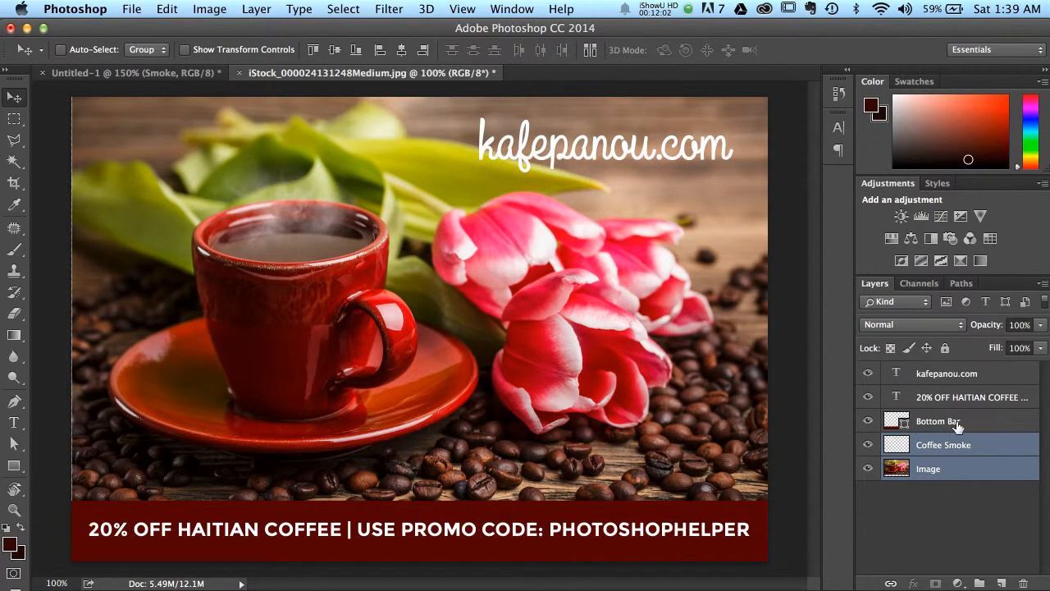
click(948, 374)
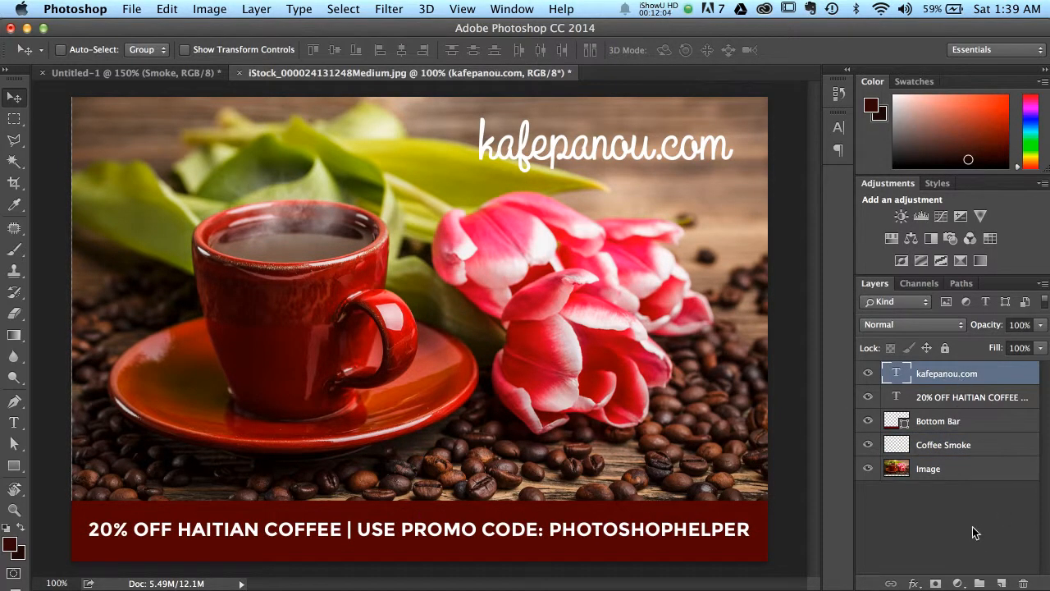
shift+click(962, 454)
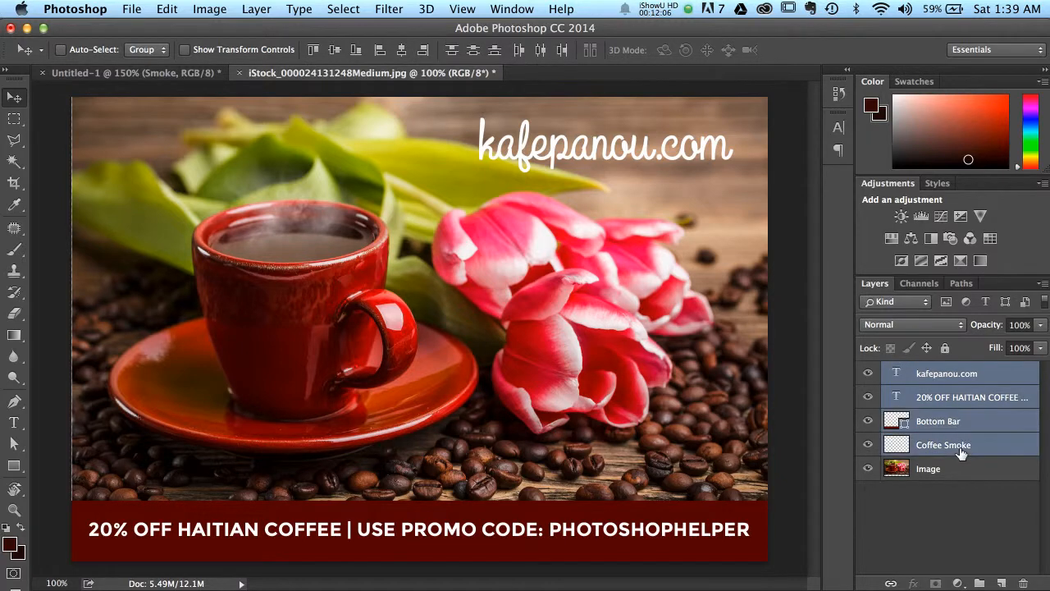
click(956, 493)
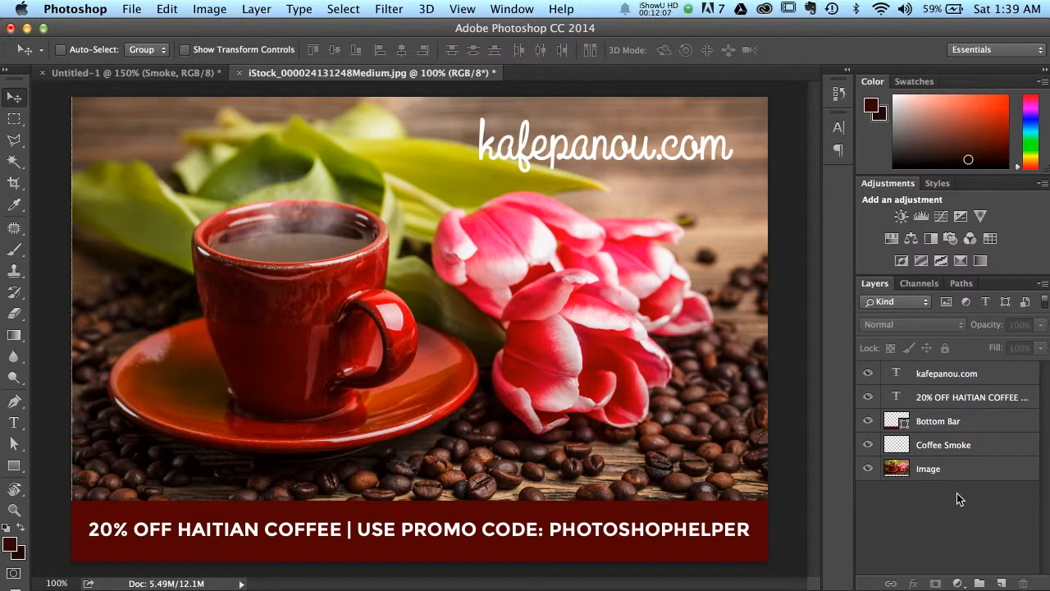
- Create a new layer group above all layers and name it "Elements"
click(979, 582)
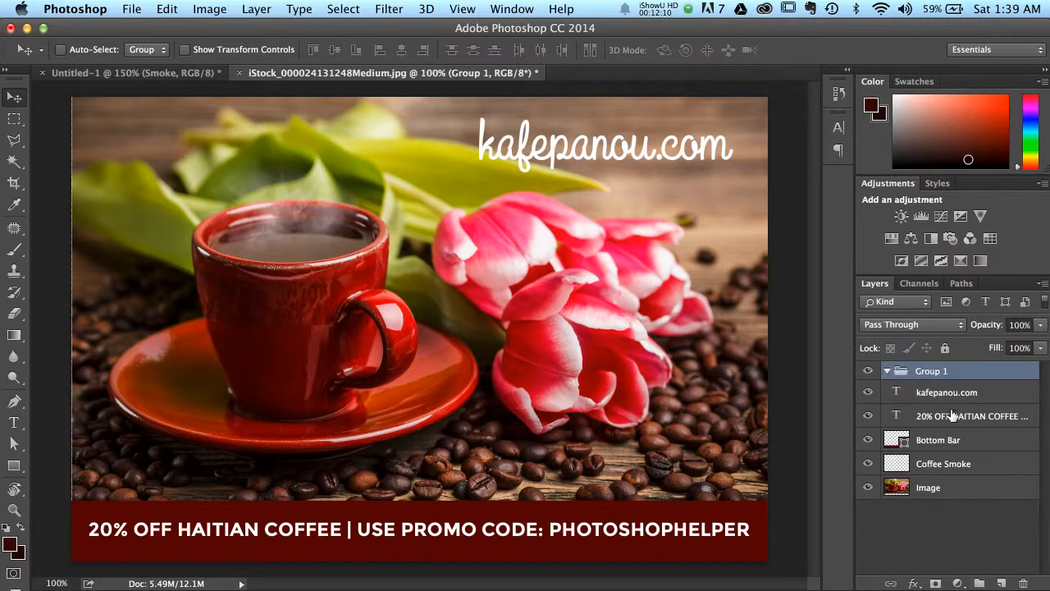
double_click(927, 372)
text(Elements)
key(Return)
- Move the kafepanou.com, promo text, Bottom Bar and Coffee Smoke layers into the Elements group and collapse it
click(949, 393)
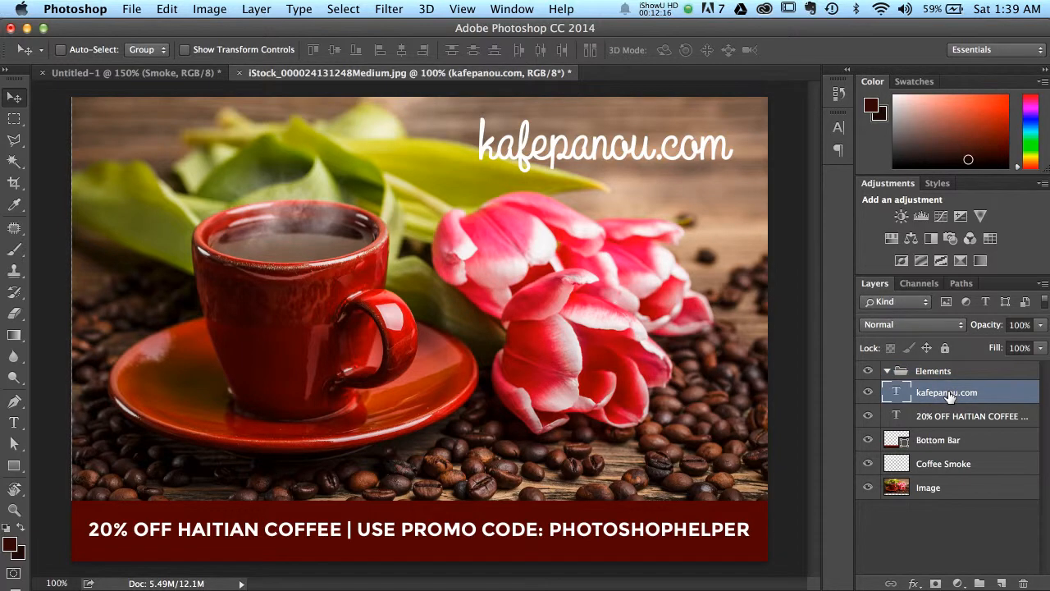
shift+click(952, 466)
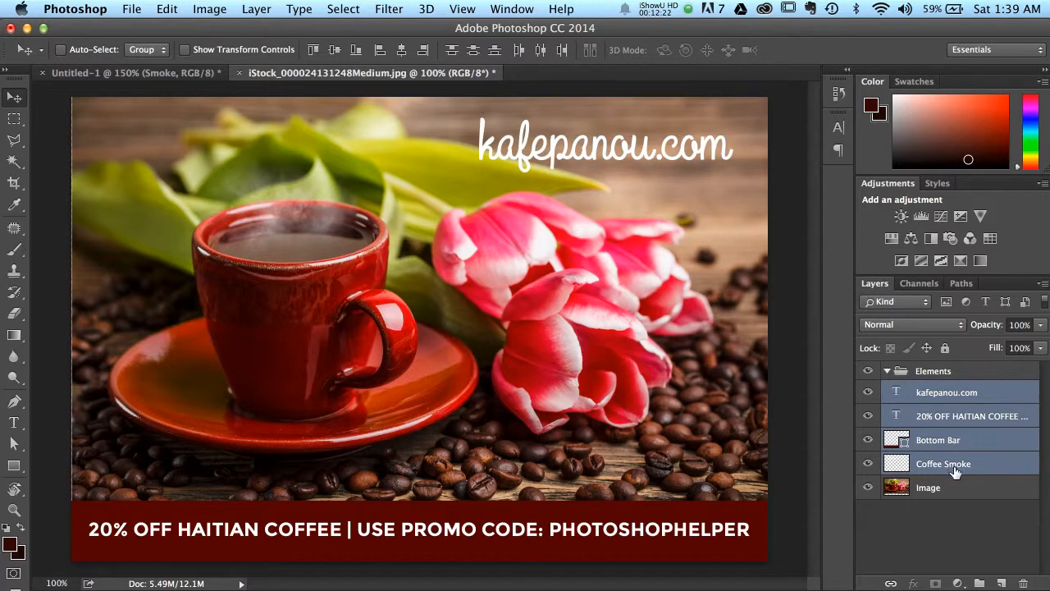
drag(950, 397, 943, 373)
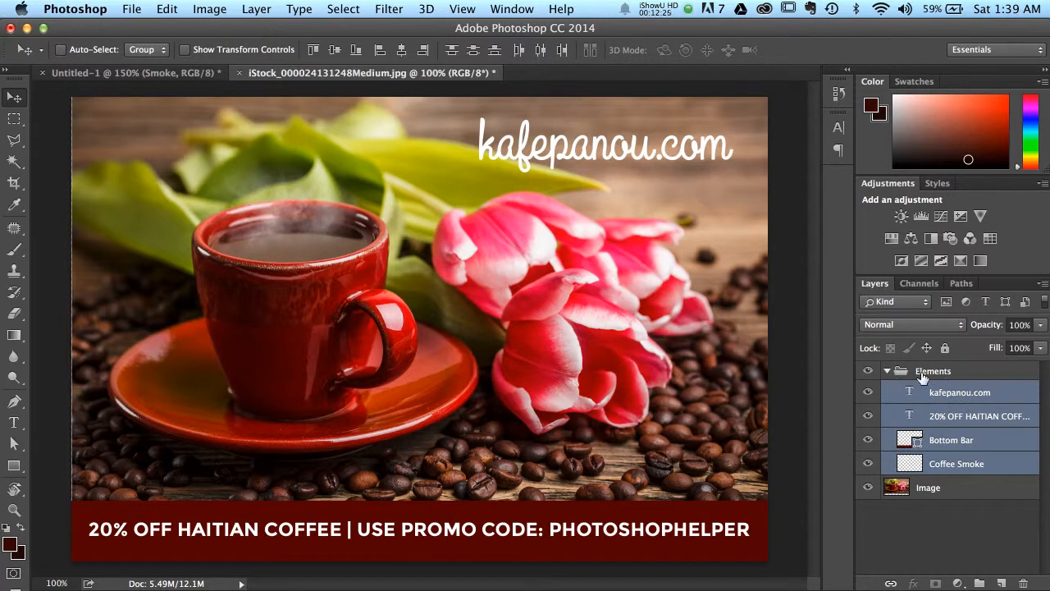
click(888, 371)
click(888, 371)
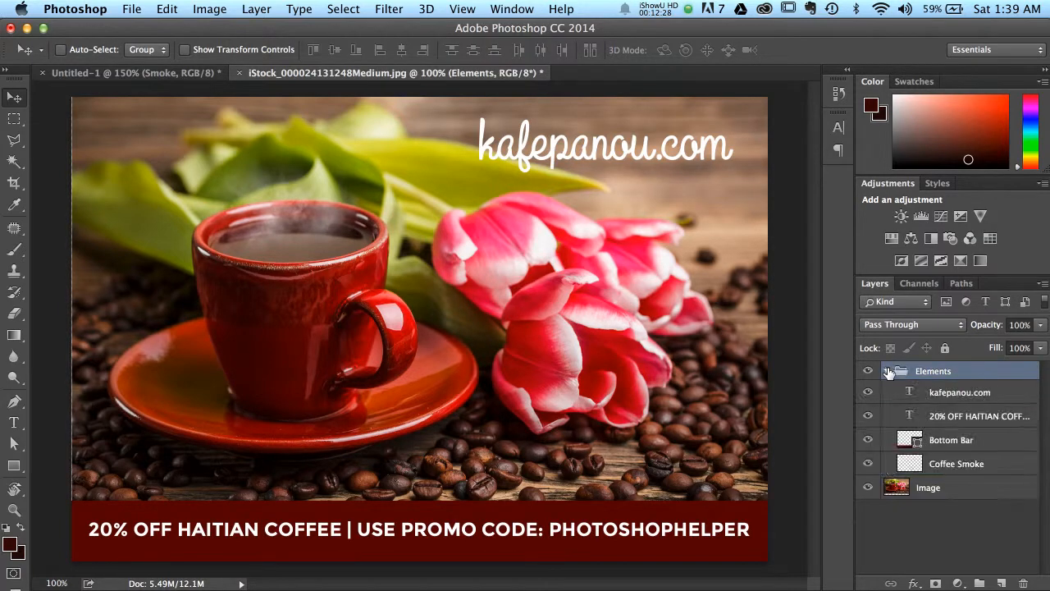
click(888, 371)
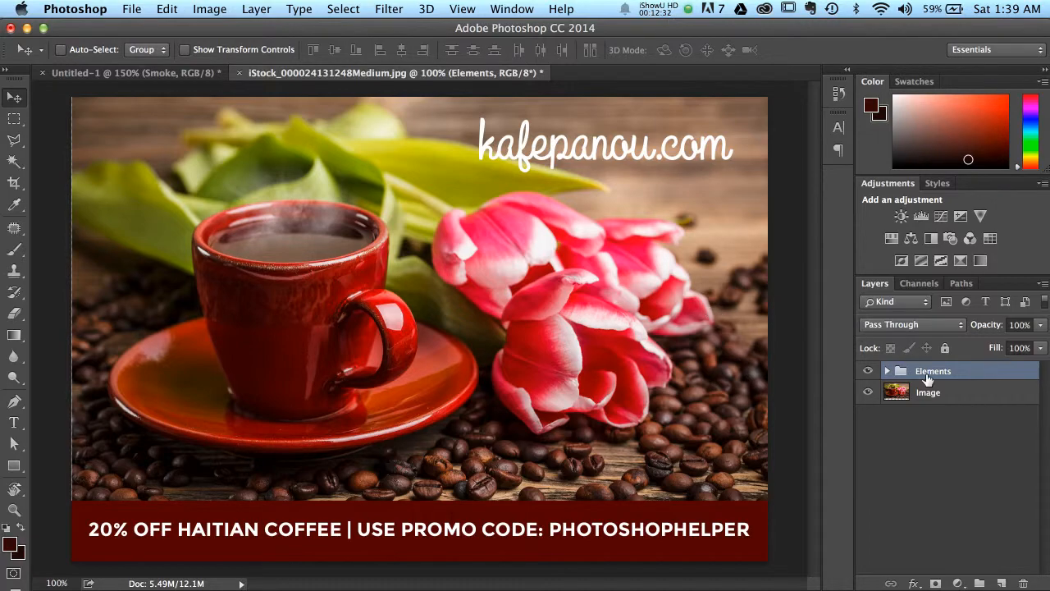
- Shift the whole Elements group slightly upward, and select the Image layer
mouse_move(397, 285)
mouse_down()
mouse_move(440, 288)
mouse_move(404, 243)
mouse_move(380, 303)
mouse_move(434, 284)
mouse_move(375, 287)
mouse_move(413, 296)
mouse_move(402, 275)
mouse_up()
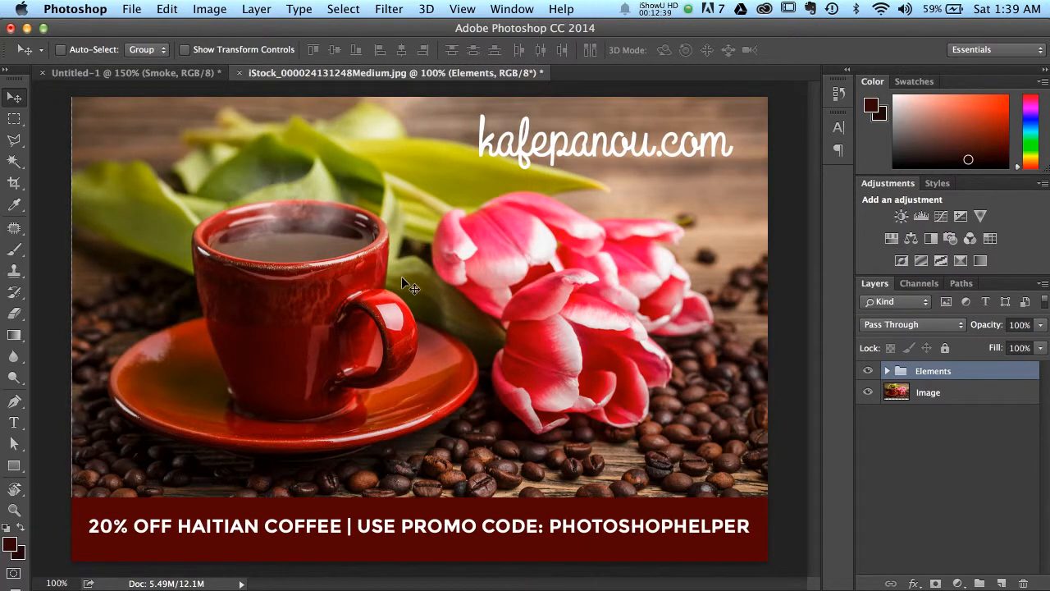
click(905, 392)
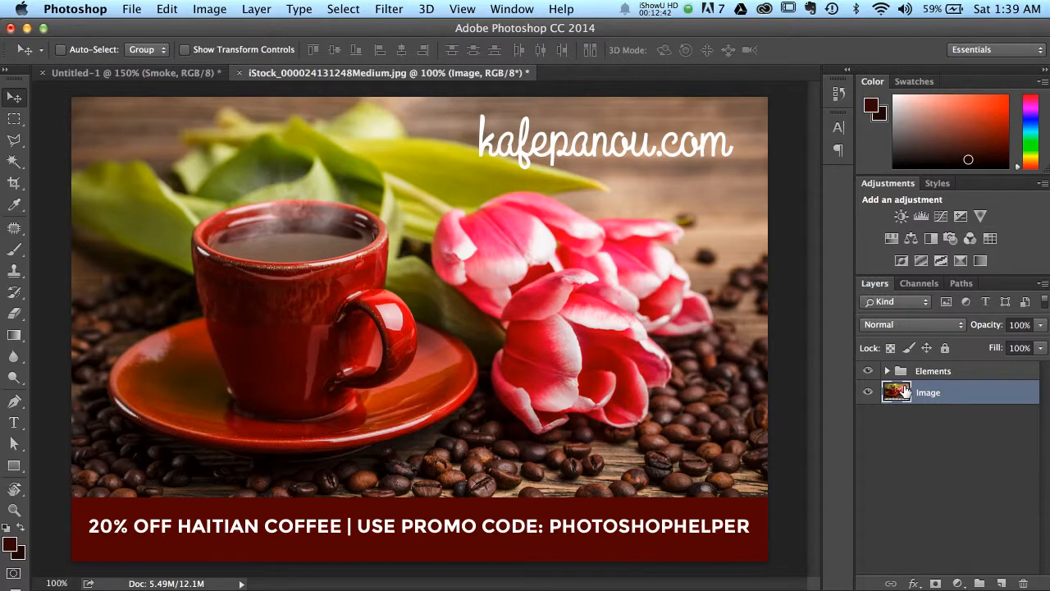